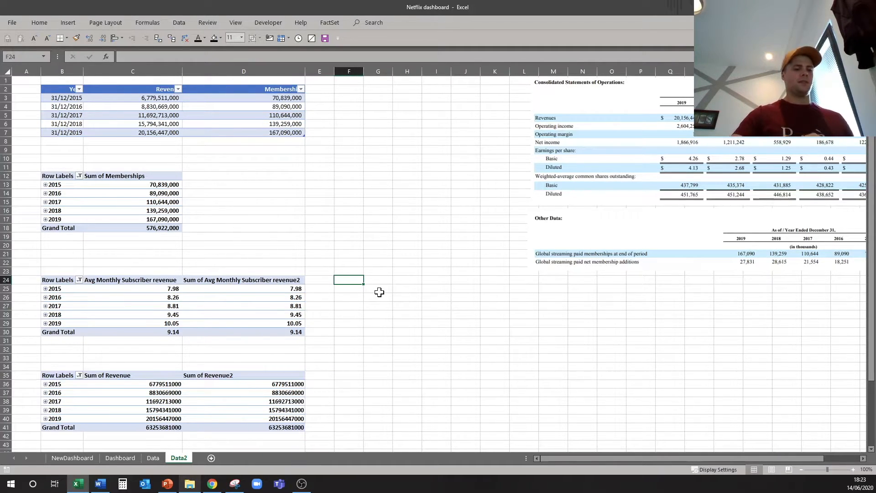
Enter the labels Monthly growth, Min year and Max year in F24:F26, and Total growth and CAGR in F28:F29.
type("Monthly growth")
key("Return")
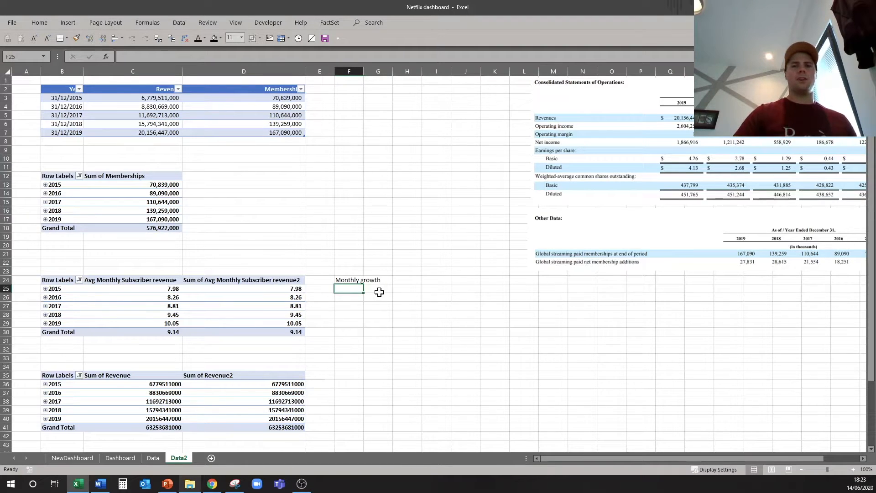
type("Min year")
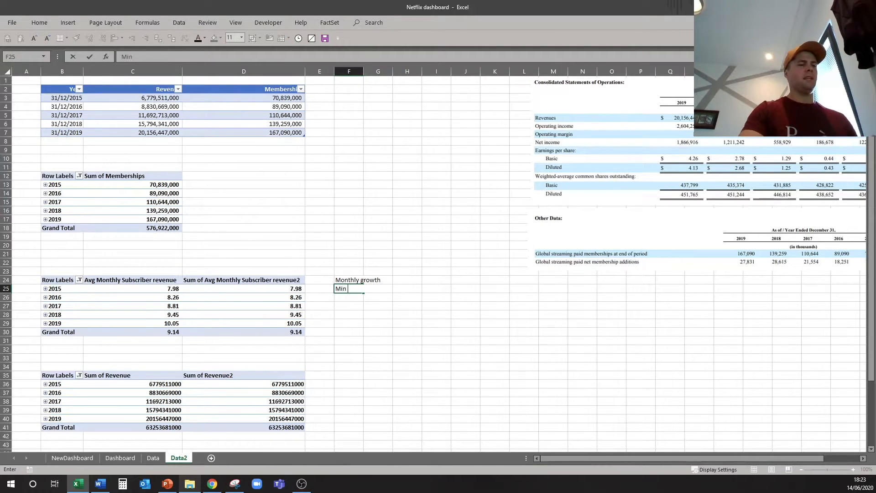
key("Return")
type("Max year")
key("Return")
key("Return")
type("Total growth")
key("Return")
type("CAGR")
key("Return")
Add the header Value in H24 and widen column F so its labels fit.
key("Right")
key("Up")
key("Up")
key("Up")
key("Up")
key("Up")
key("Up")
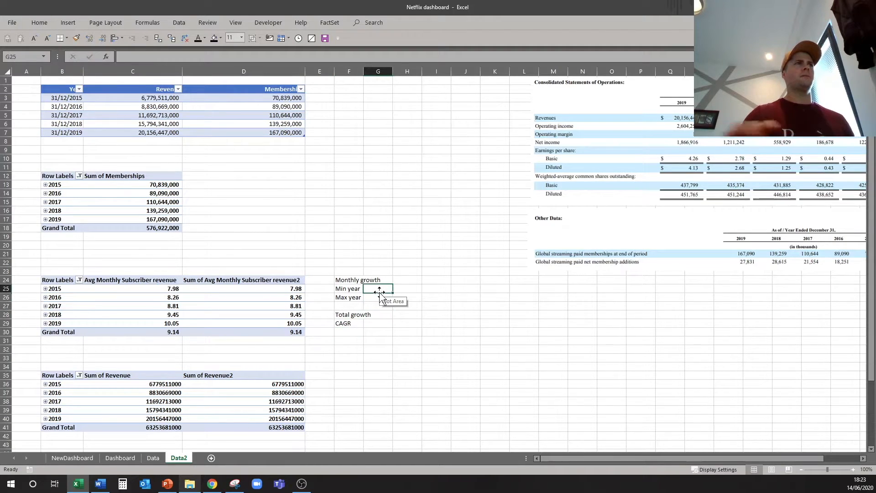
key("Right")
type("Vale")
type("u")
key("Return")
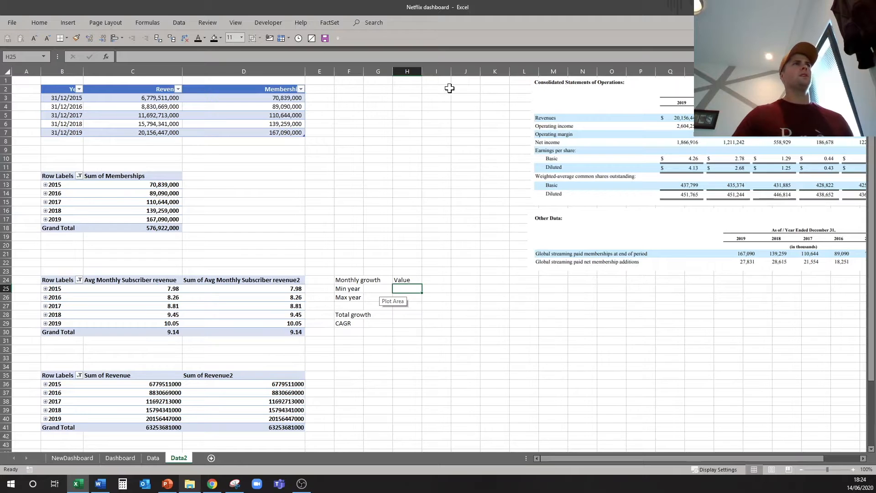
left_click_drag(364, 72, 401, 75)
left_click(408, 288)
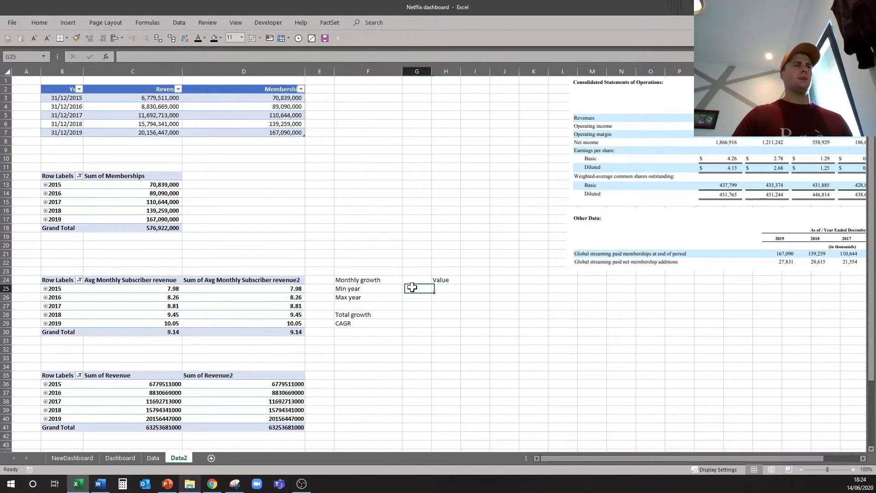
Restrict the year timeline on the NewDashboard sheet to 2017–2019.
type("=")
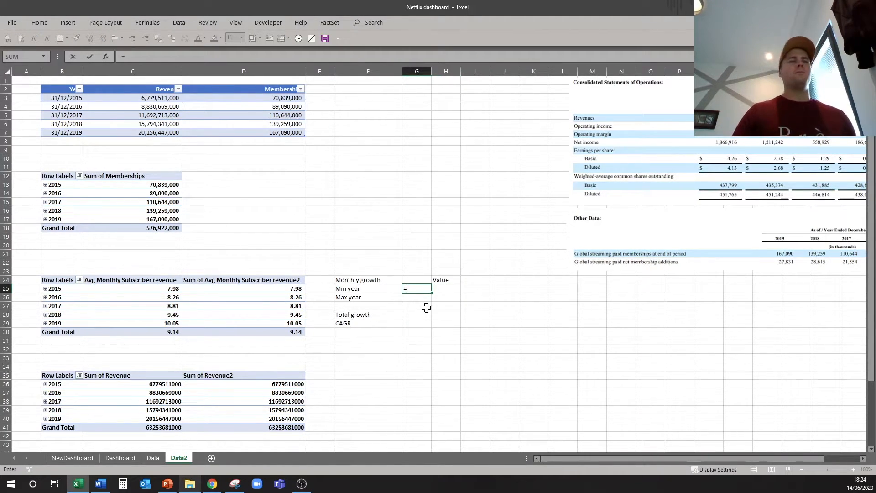
key("Escape")
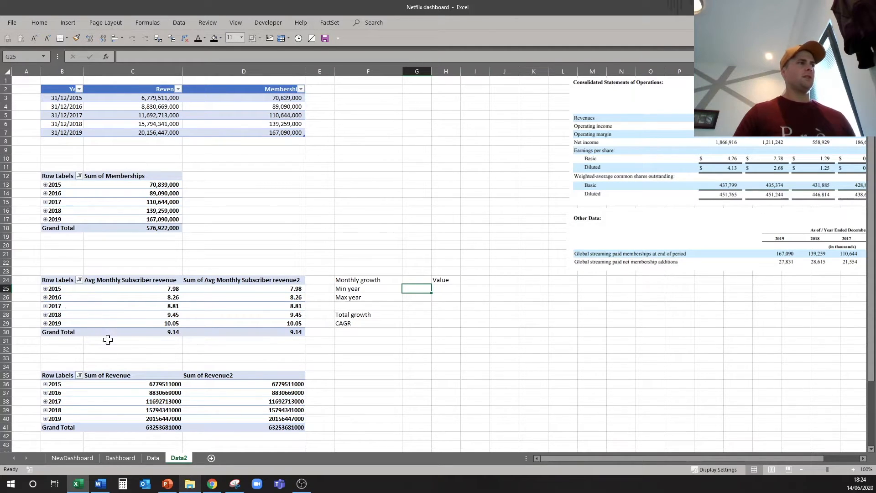
left_click(64, 459)
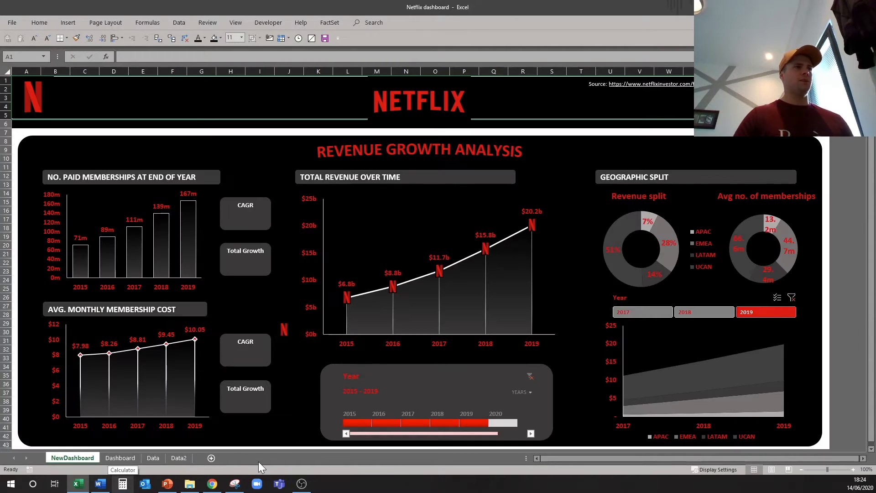
left_click_drag(341, 423, 411, 423)
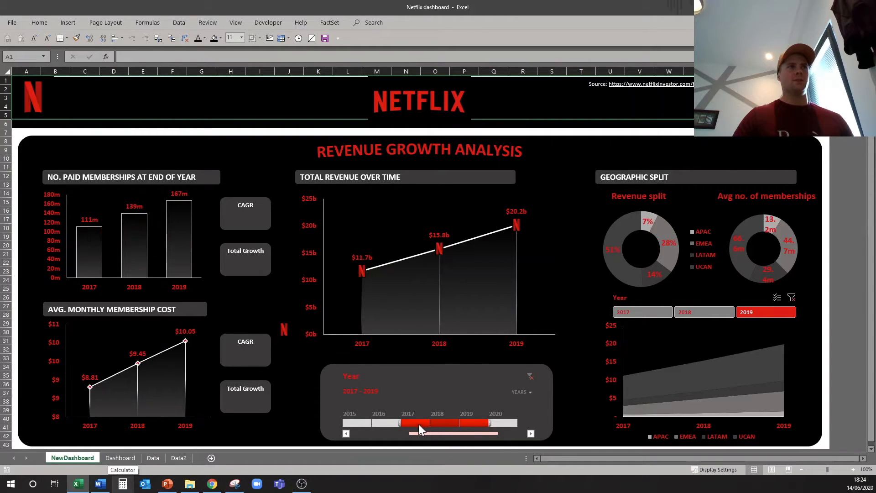
On the Data2 sheet, link the Min year cell G25 to the pivot table's first year label with =B25.
left_click(178, 459)
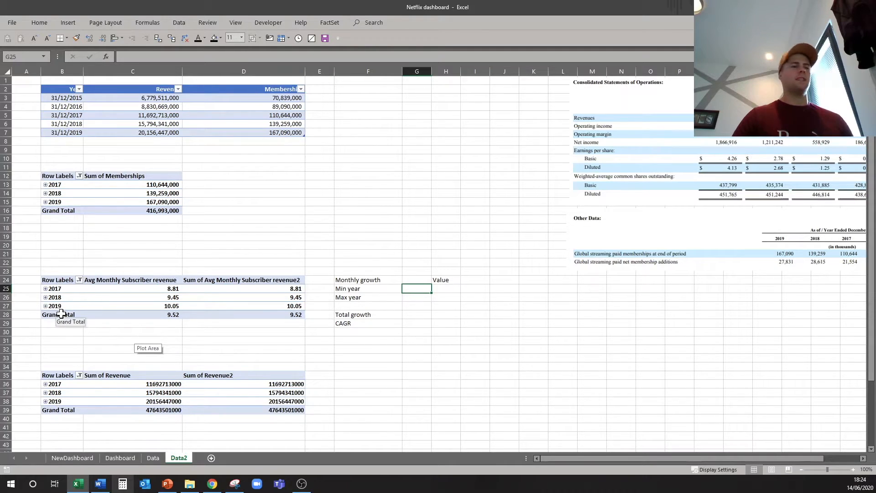
type("=")
left_click(68, 289)
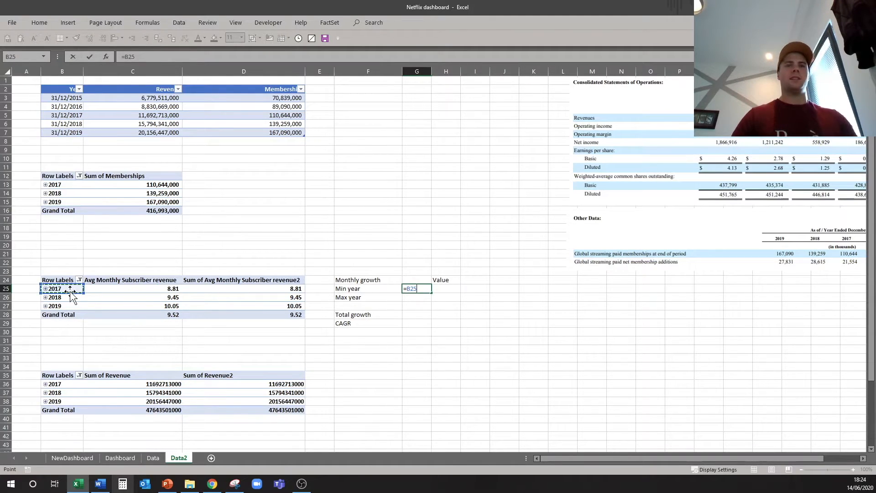
key("Return")
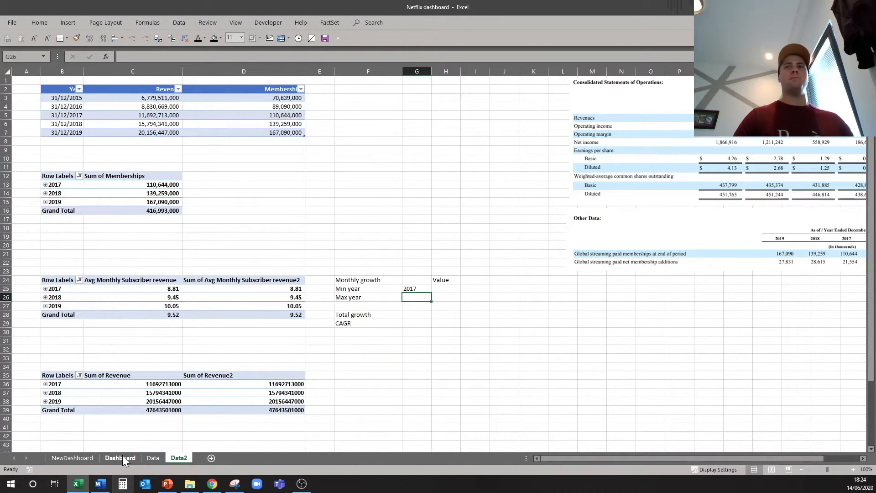
Extend the NewDashboard timeline back to 2015–2019 and return to the Data2 sheet.
left_click(81, 457)
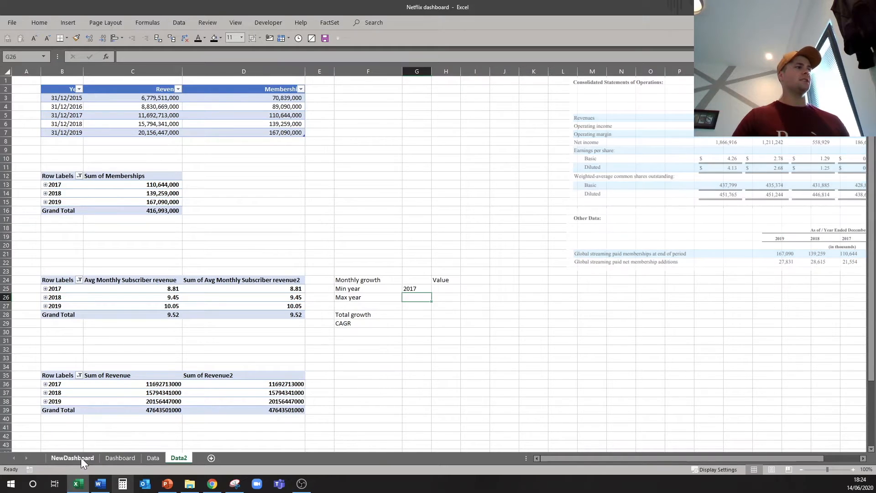
left_click_drag(401, 429, 343, 425)
left_click(178, 458)
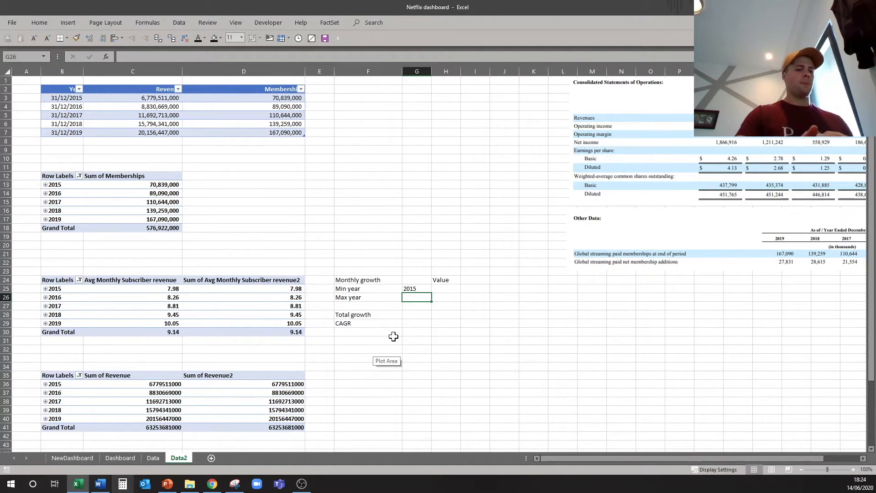
Enter the array formula =MAX(NUMBERVALUE(B25:B29)) in the Max year cell G26.
type("=MAX(")
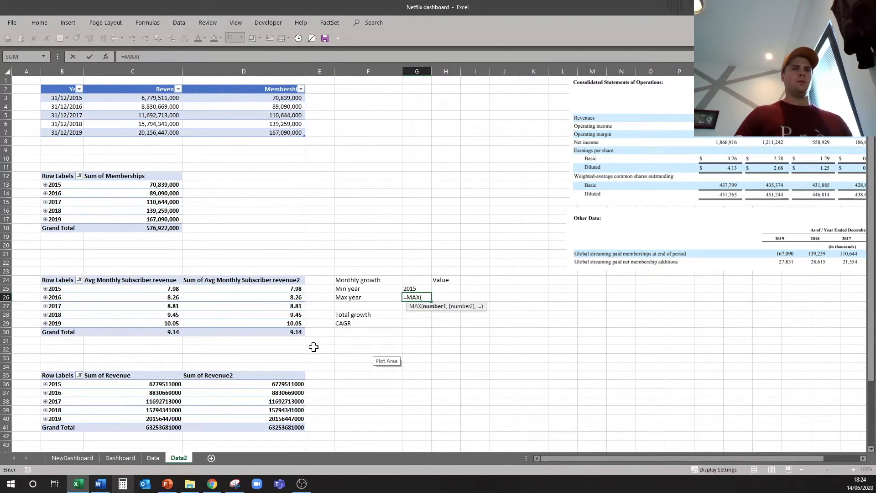
type("number")
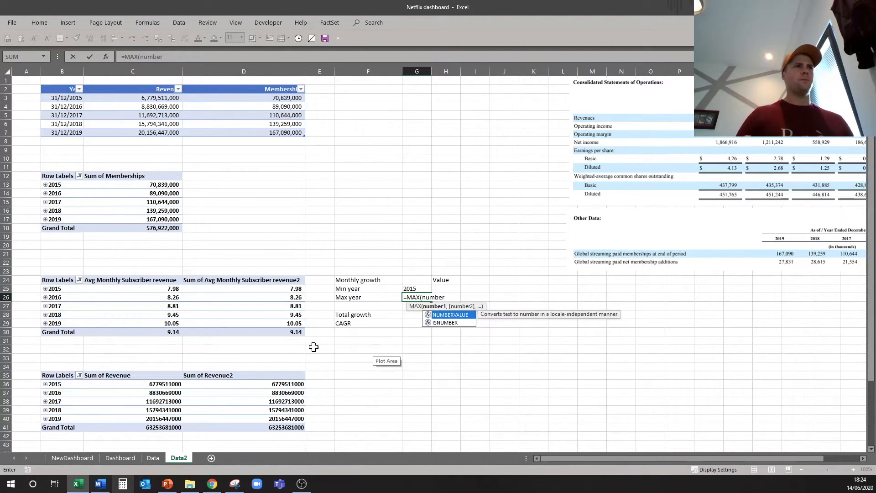
key("Tab")
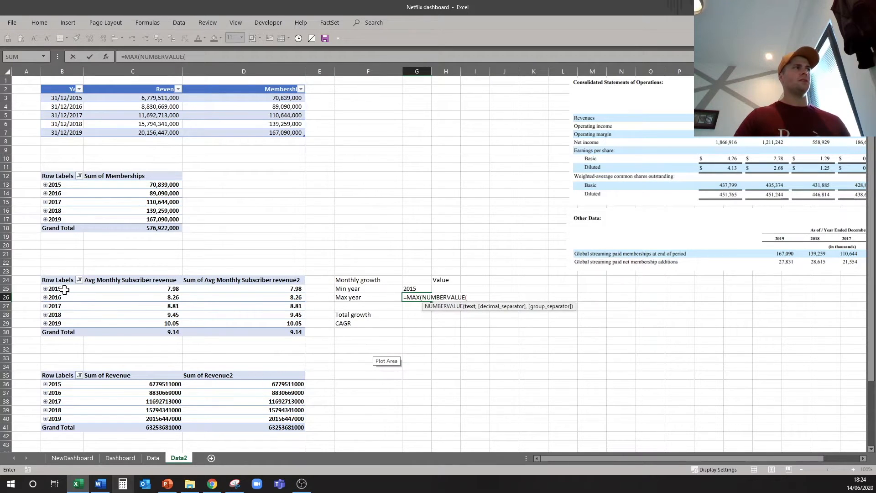
left_click_drag(64, 290, 66, 324)
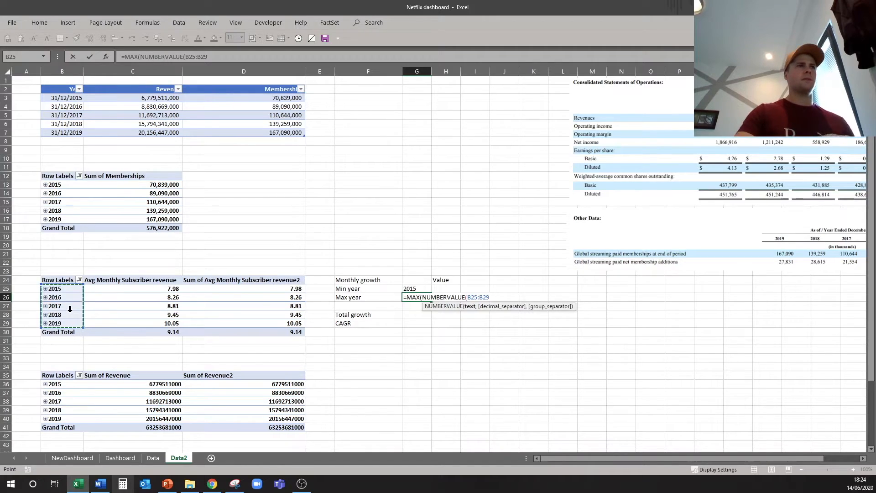
type("))")
key("ctrl+shift+Return")
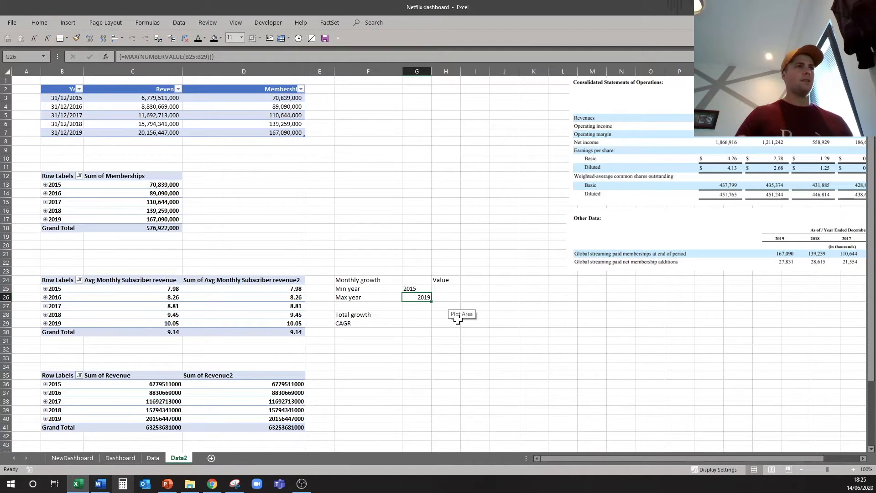
Right-align the Min year and Max year values in G25:G26.
key("Up")
key("shift+Down")
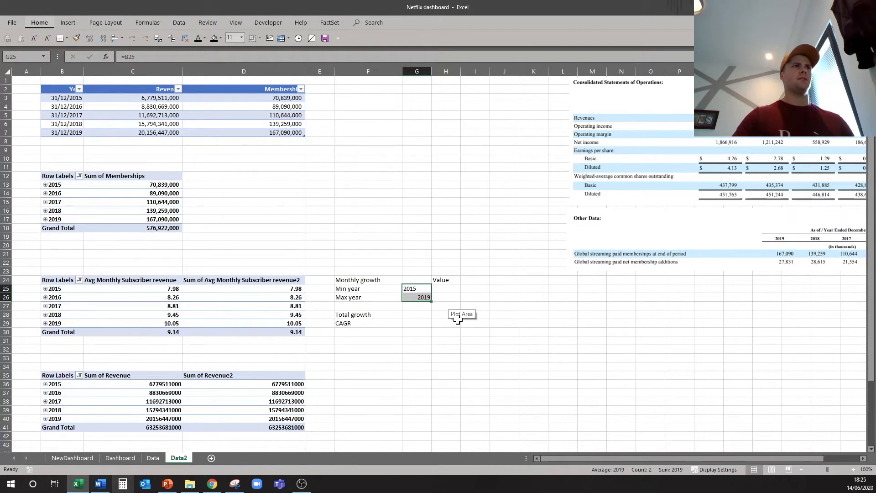
left_click(455, 288)
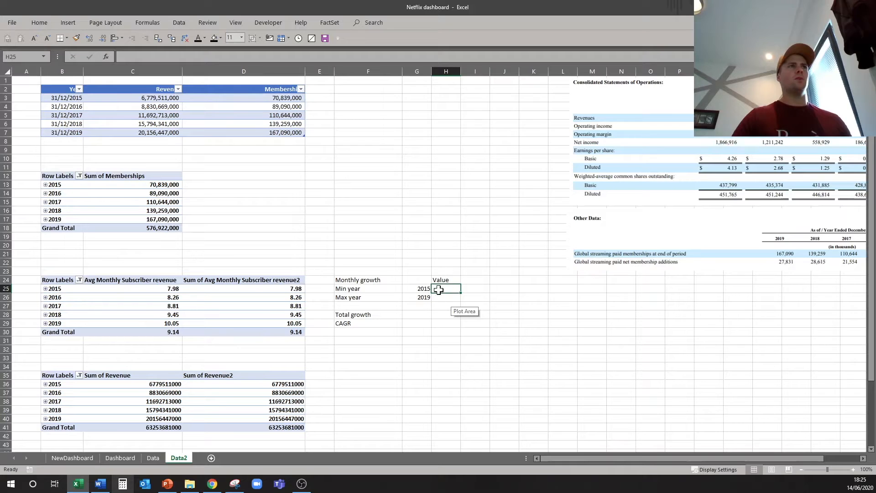
Start an INDEX formula in H25 with the absolute range $C$25:$C$29 of average monthly subscriber revenue as its array.
left_click(152, 289)
left_click(446, 289)
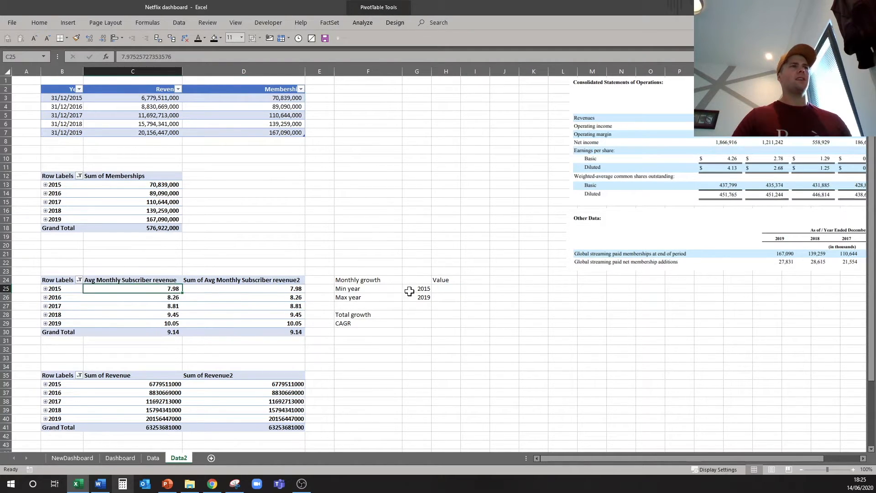
type("=index")
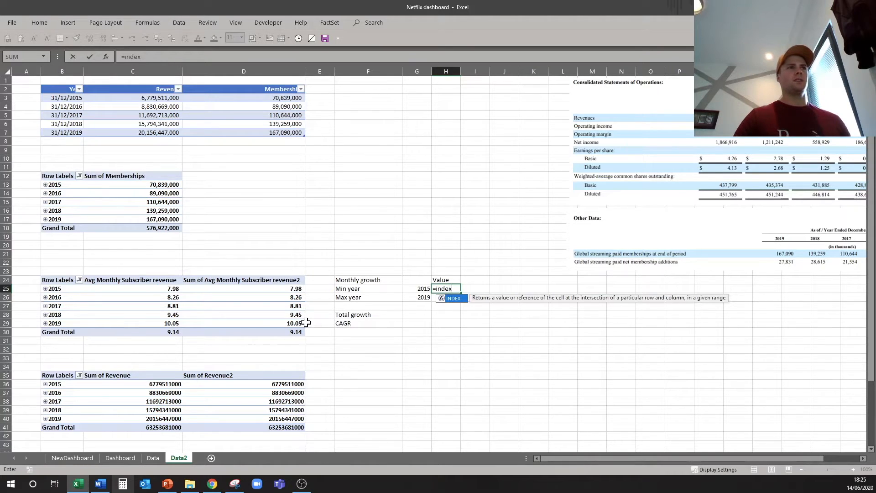
key("Tab")
left_click(118, 291)
left_click_drag(118, 291, 118, 327)
key("F4")
type(",")
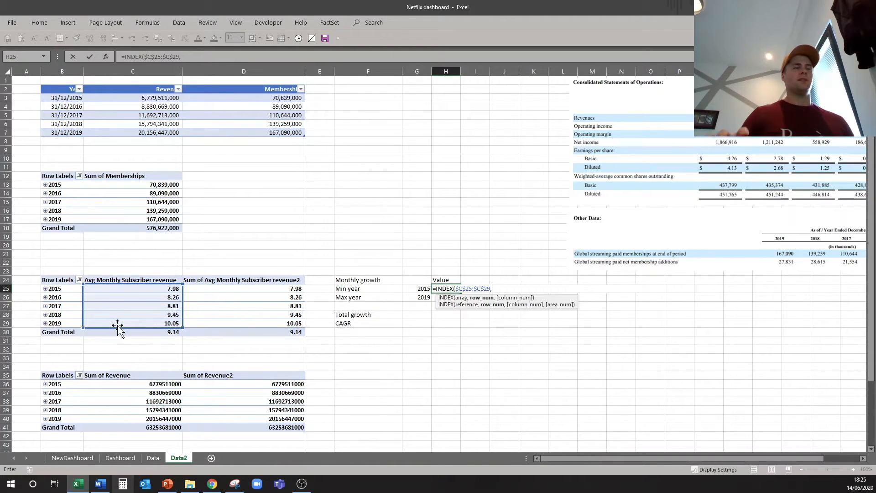
Add a MATCH as the row argument, looking up relative cell G25 in the year labels B25:B29.
type("matc")
key("Tab")
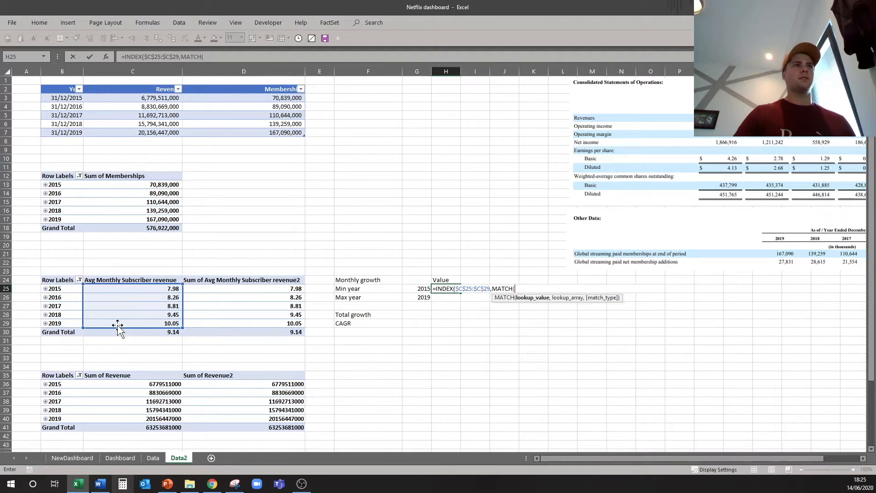
left_click(416, 289)
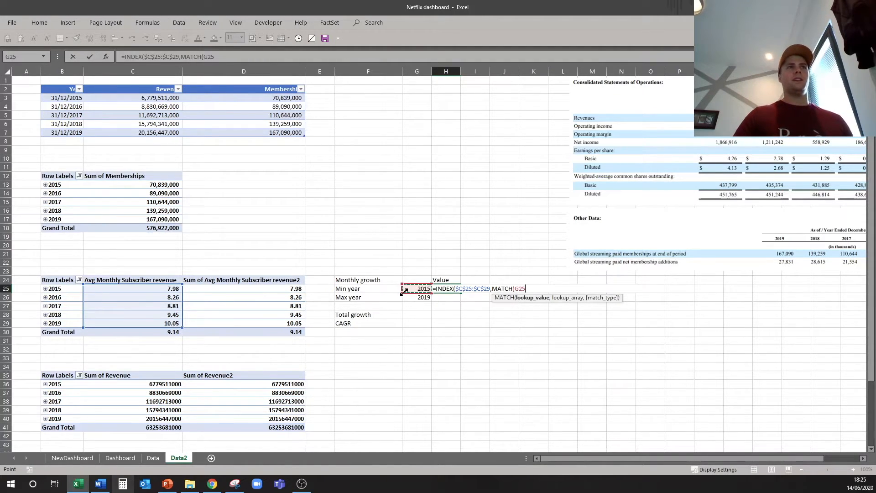
key("F4")
key("F4")
key("F4")
key("F4")
type(",")
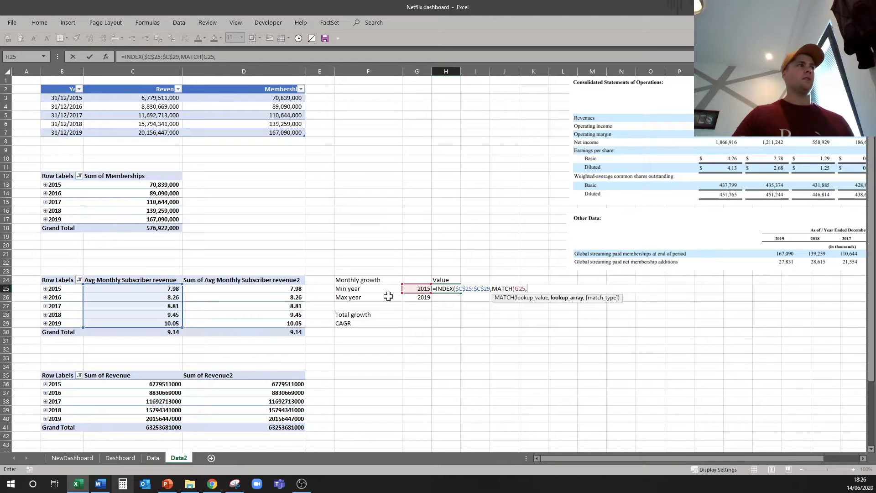
left_click_drag(60, 290, 59, 325)
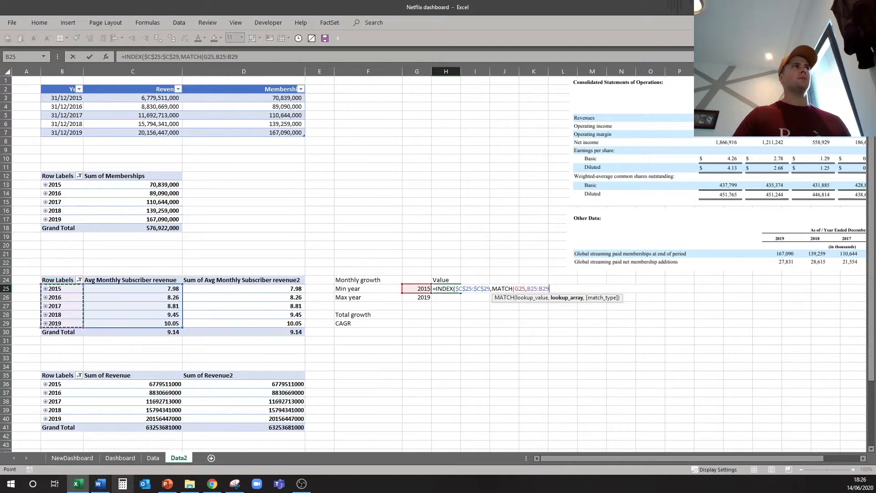
Wrap the MATCH lookup range B25:B29 in NUMBERVALUE, set match type 0, and complete the H25 formula.
key("F2")
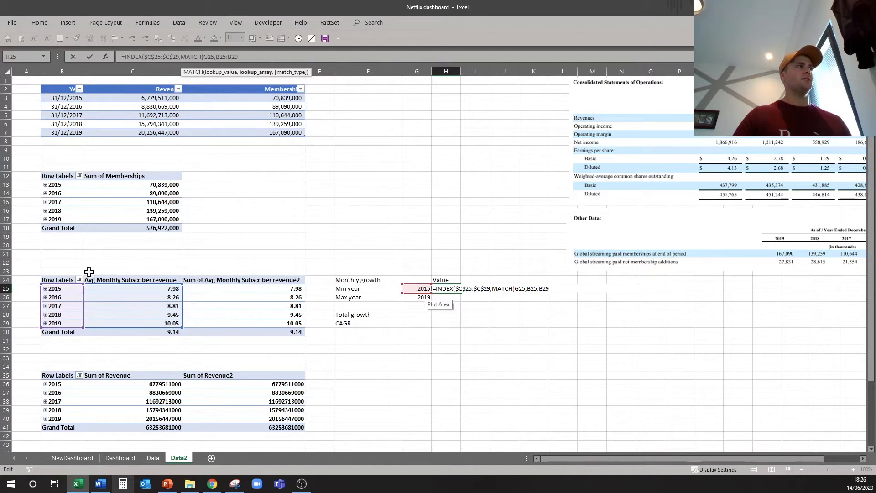
key("Left")
key("Left")
key("Left")
key("Left")
key("Left")
key("Left")
key("Left")
type("numb")
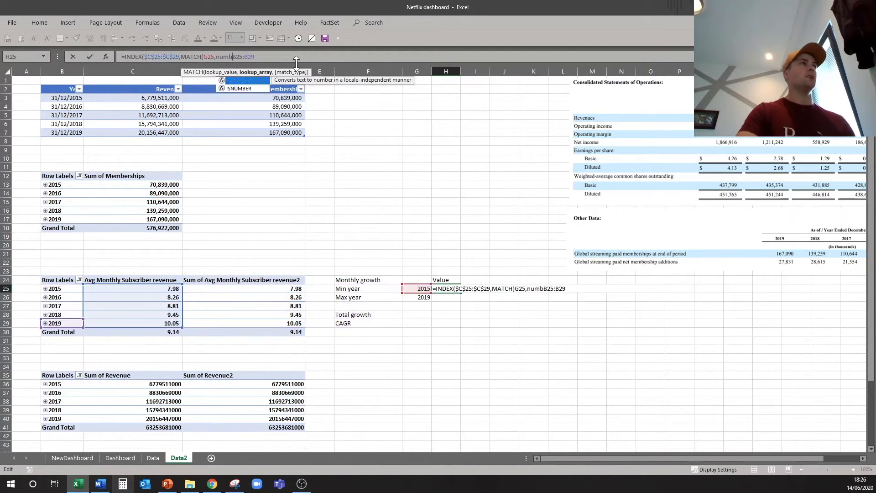
key("Tab")
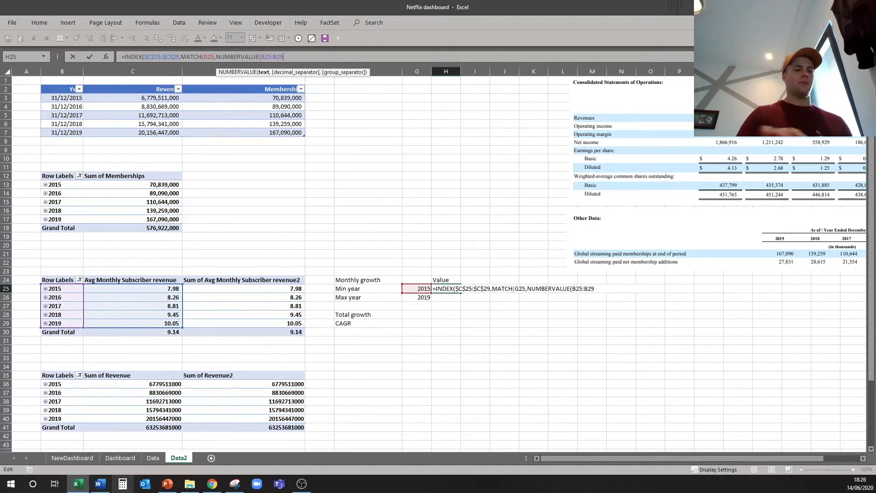
key("End")
type("),0")
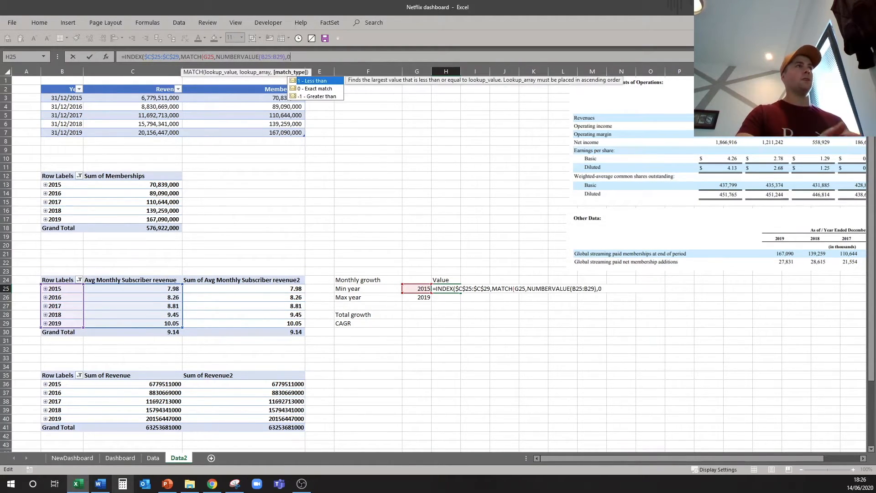
type("))")
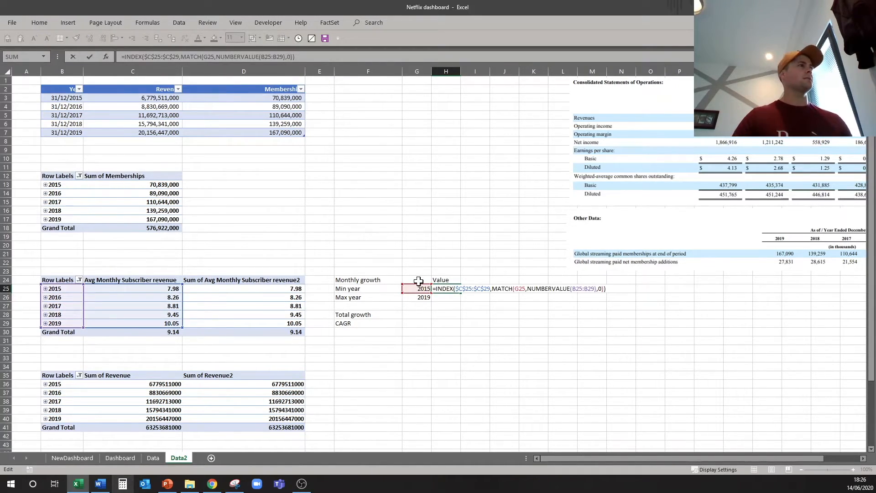
key("shift+Tab")
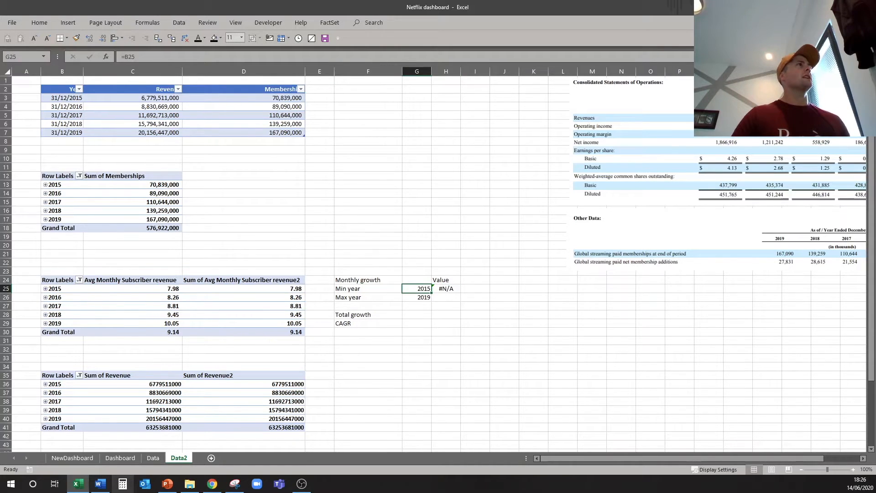
Wrap the B25 reference in the Min year cell G25 in NUMBERVALUE.
key("F2")
type("NUMBERVALUE(")
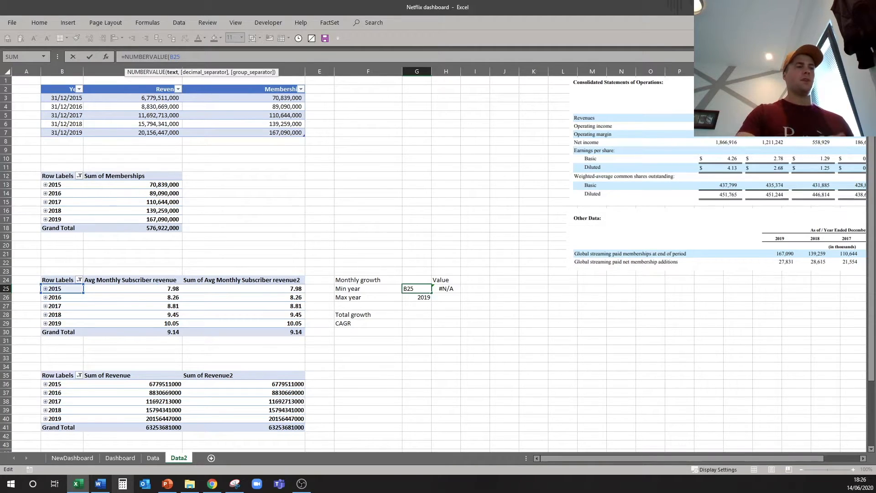
key("Tab")
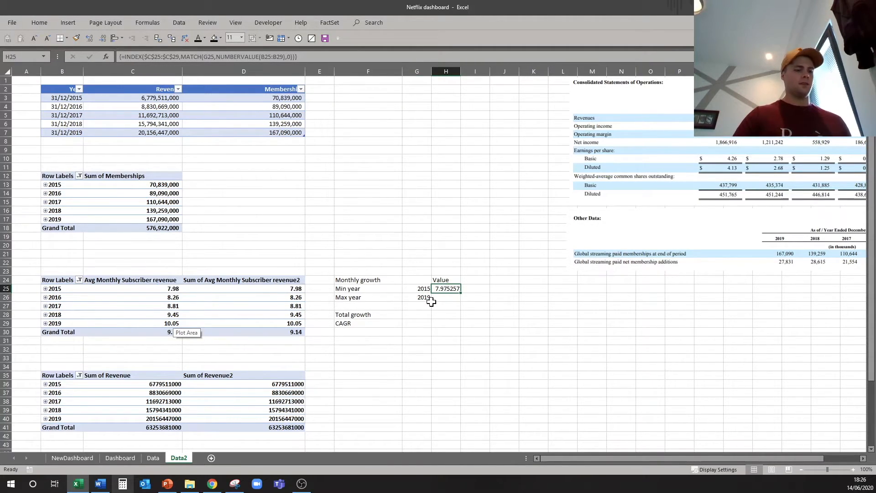
Display the H25 value with two decimals and copy its lookup formula to H26 for the Max year.
key("ctrl+c")
key("Down")
key("Return")
key("Down")
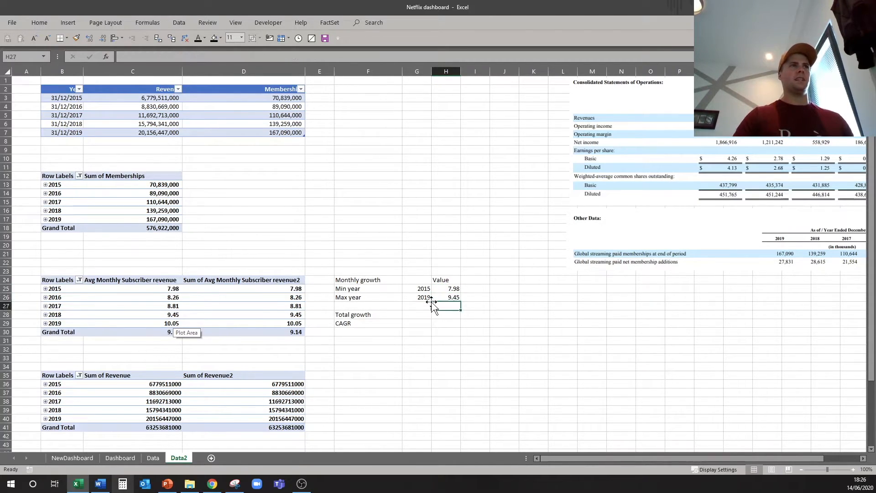
Correct the MATCH lookup range in H26 to B25:B29 and enter the formula as an array formula.
double_click(434, 299)
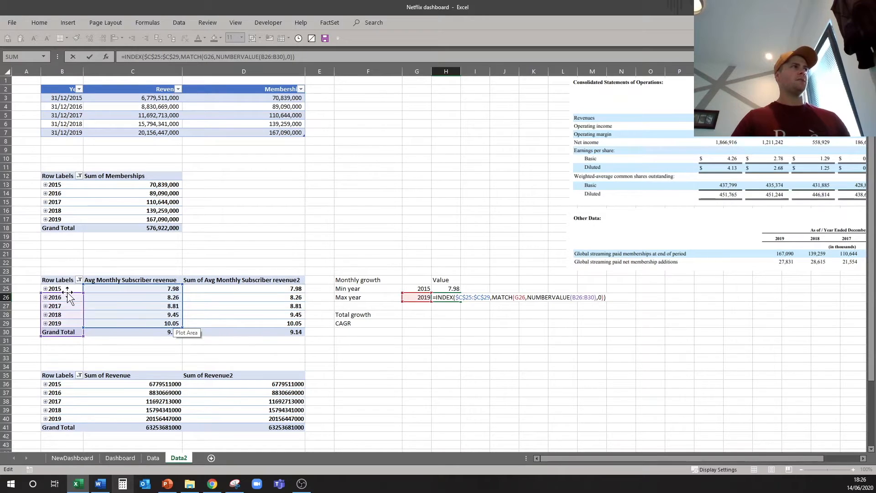
key("Escape")
double_click(453, 299)
left_click_drag(70, 291, 70, 282)
key("ctrl+Return")
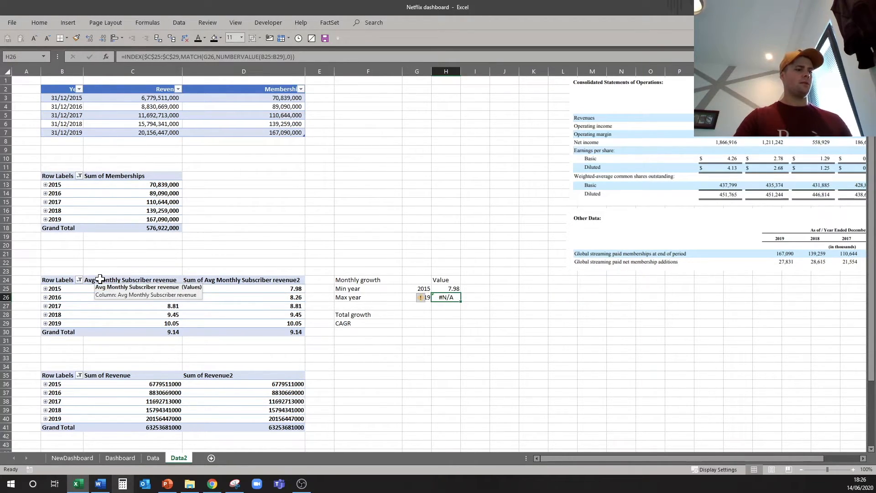
key("F2")
key("ctrl+shift+Return")
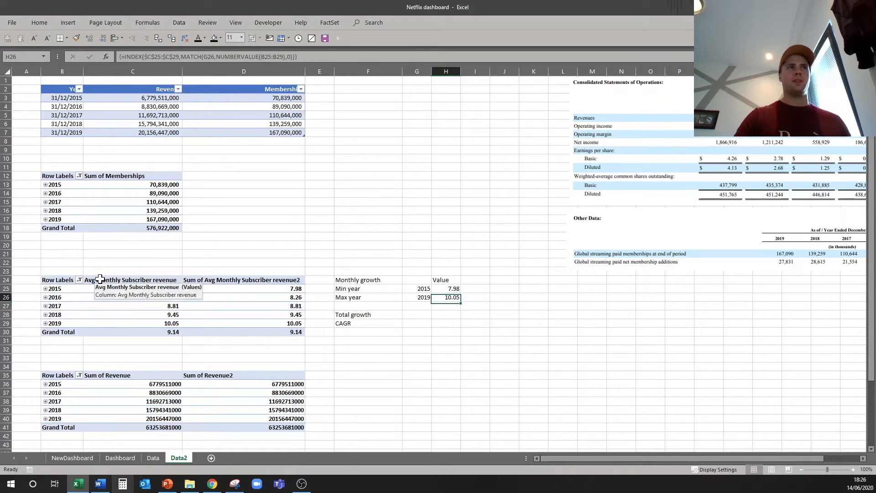
Re-enter the H26 formula as a regular formula, and restore it as an array formula.
key("F2")
key("ctrl+Return")
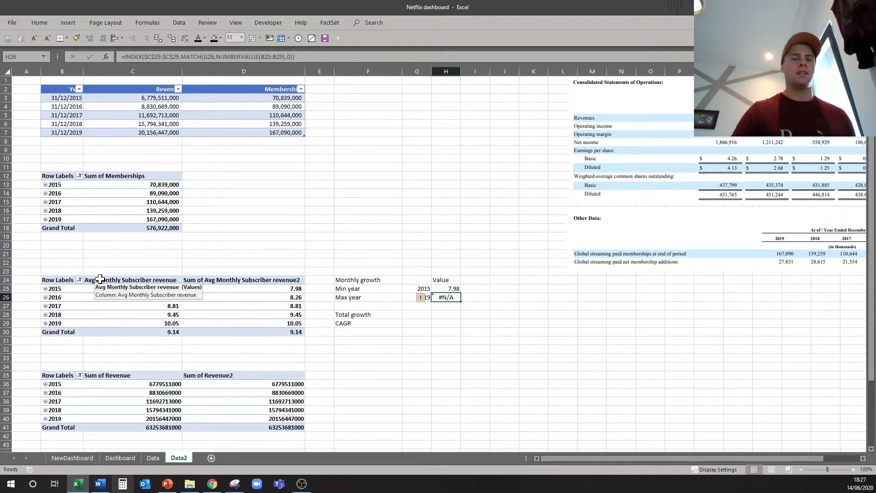
key("F2")
key("ctrl+shift+Return")
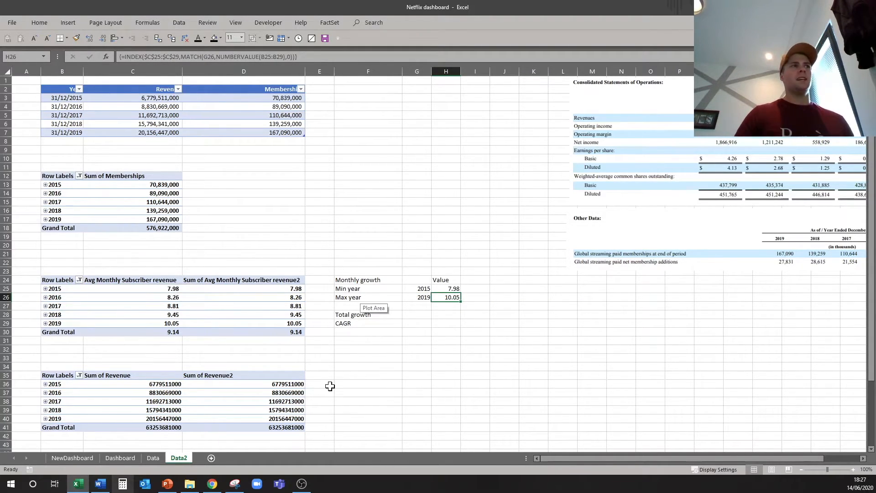
Set the Year timeline on the NewDashboard sheet to 2017–2019 and return to the Data2 sheet.
left_click(86, 460)
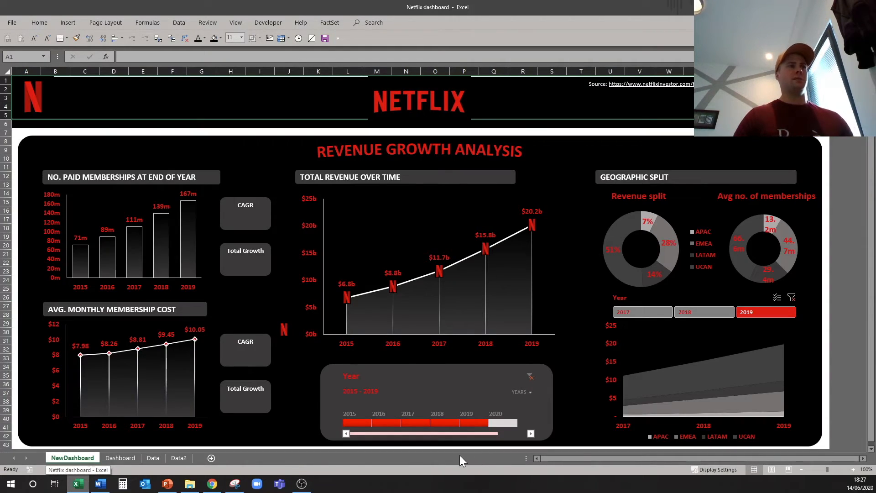
left_click_drag(343, 423, 401, 423)
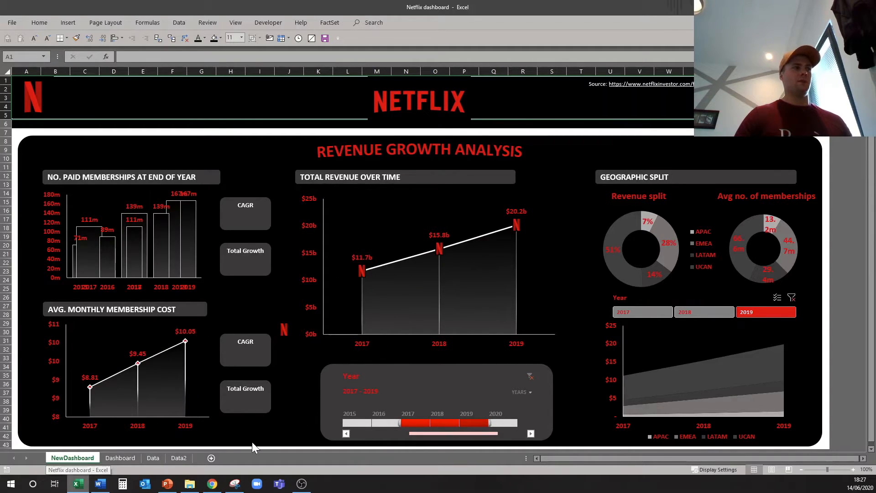
left_click(179, 458)
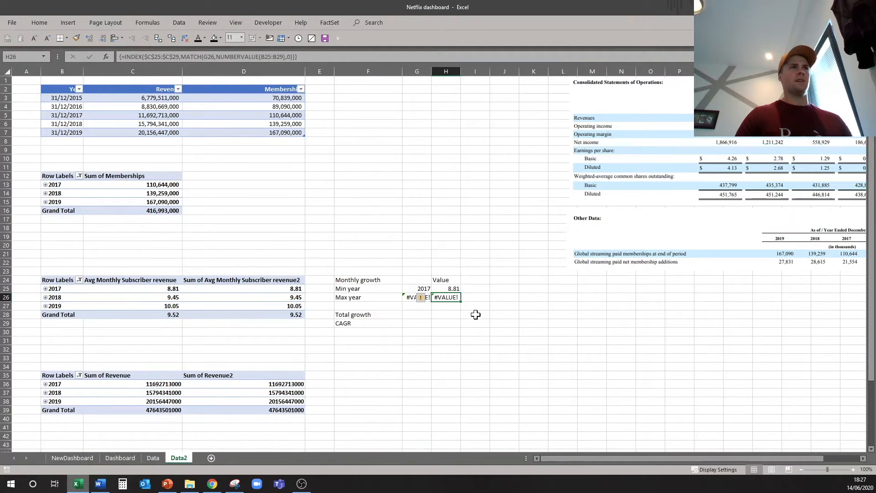
Check the range used by the Max year formula in G26 and remove the grand total from the average monthly subscriber revenue pivot table.
left_click(475, 317)
left_click(420, 299)
key("F2")
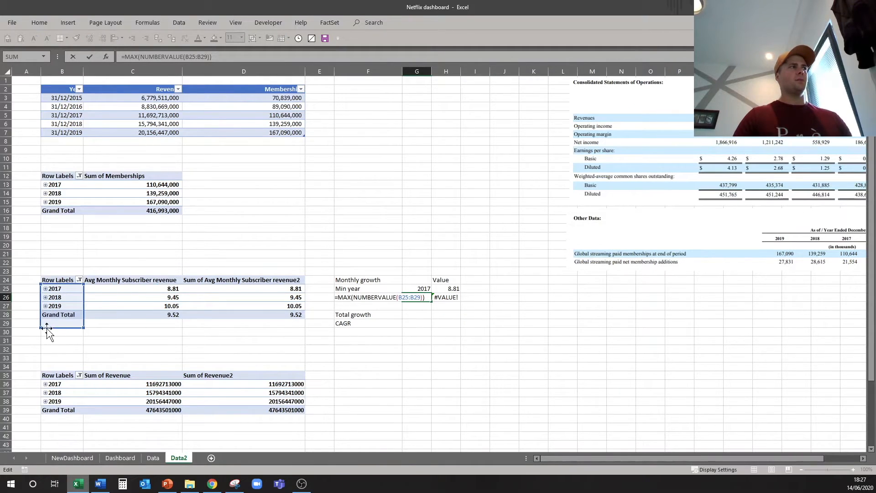
key("Escape")
key("F2")
key("Escape")
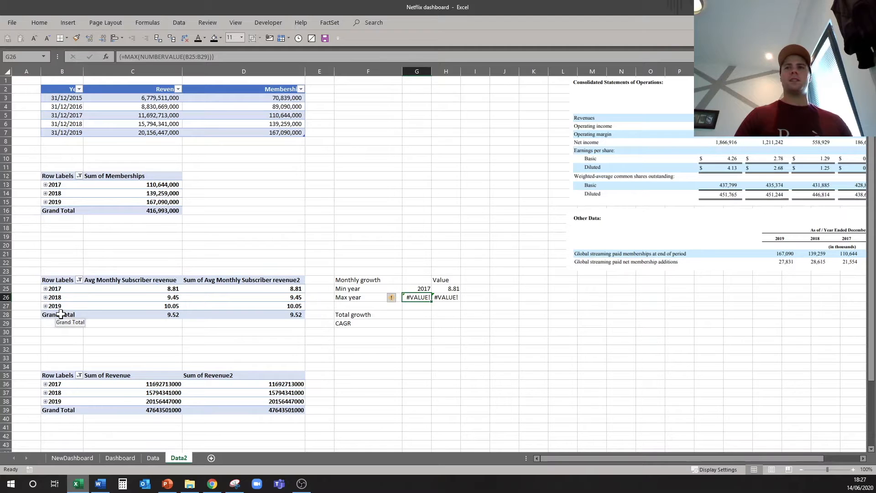
right_click(61, 314)
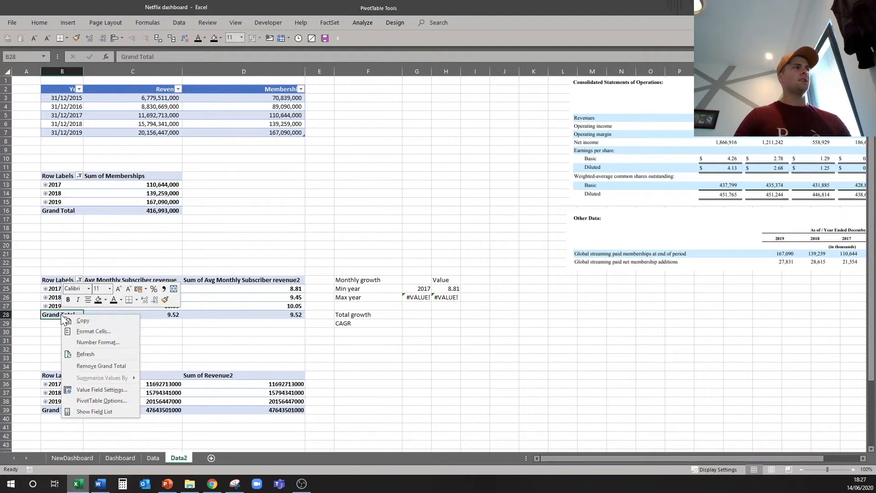
left_click(100, 365)
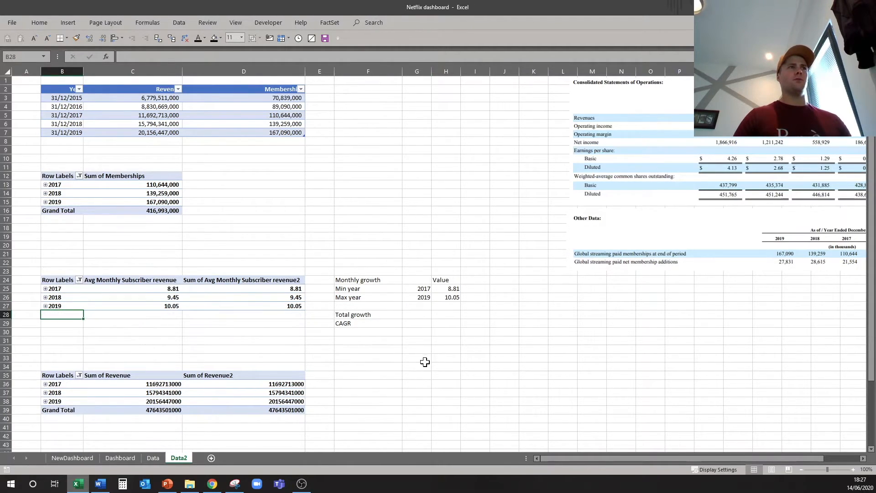
Calculate total growth in G28 with =H26/H25-1 and format it as a percentage with one decimal.
left_click_drag(414, 288, 453, 293)
left_click(419, 332)
key("Up")
key("Up")
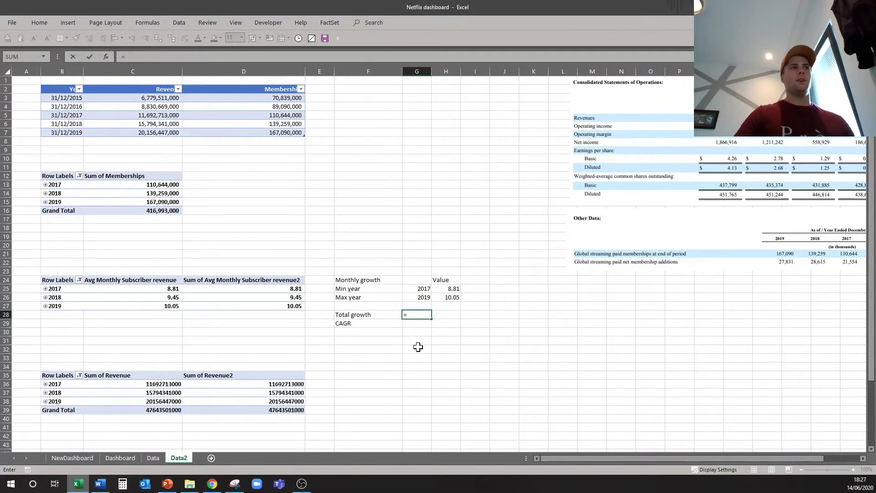
type("=")
key("Up")
key("Up")
key("Right")
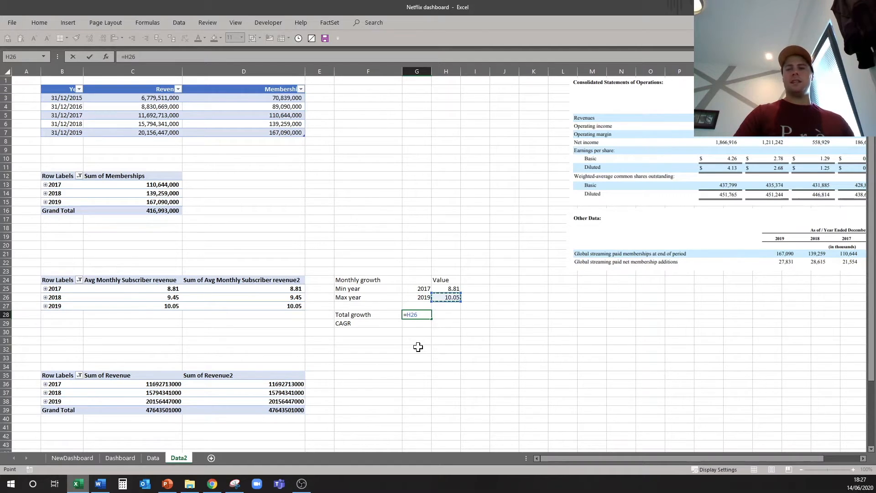
type("/")
key("Up")
key("Up")
key("Up")
key("Right")
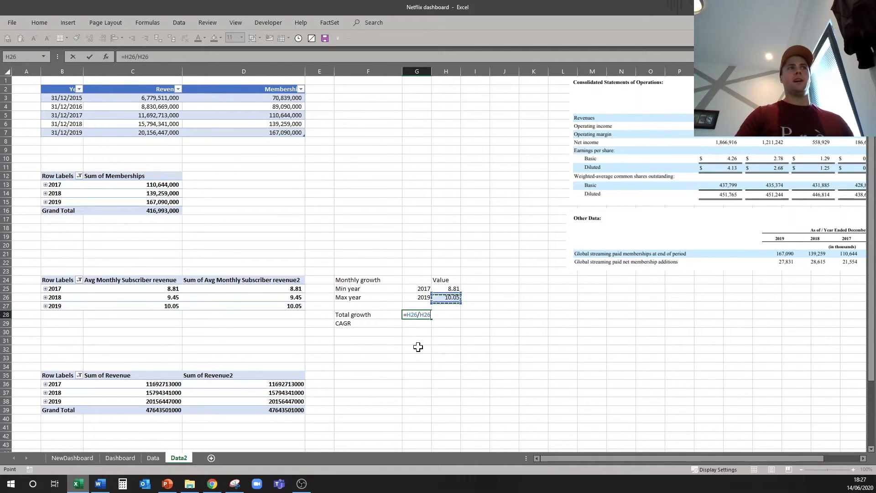
type("-1")
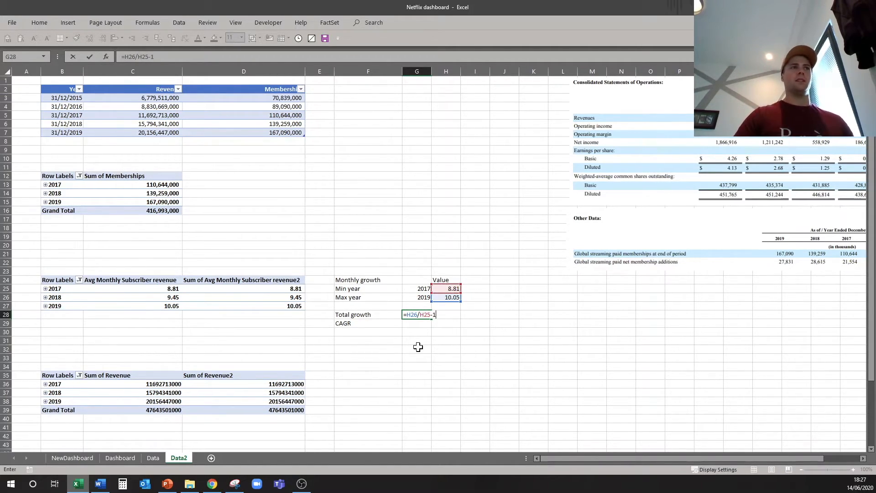
key("Return")
key("Up")
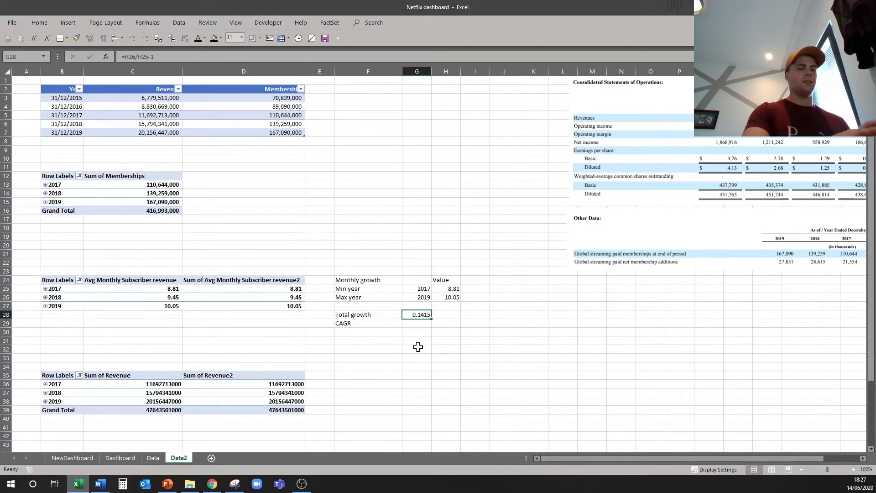
key("ctrl+shift+5")
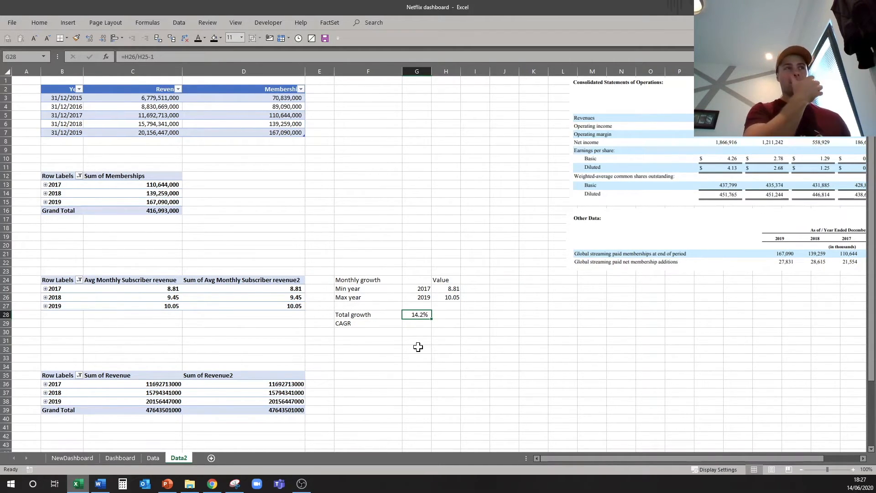
Start the CAGR formula in G29 with two opening parentheses and the Max year value H26 divided by the Min year value H25.
key("Down")
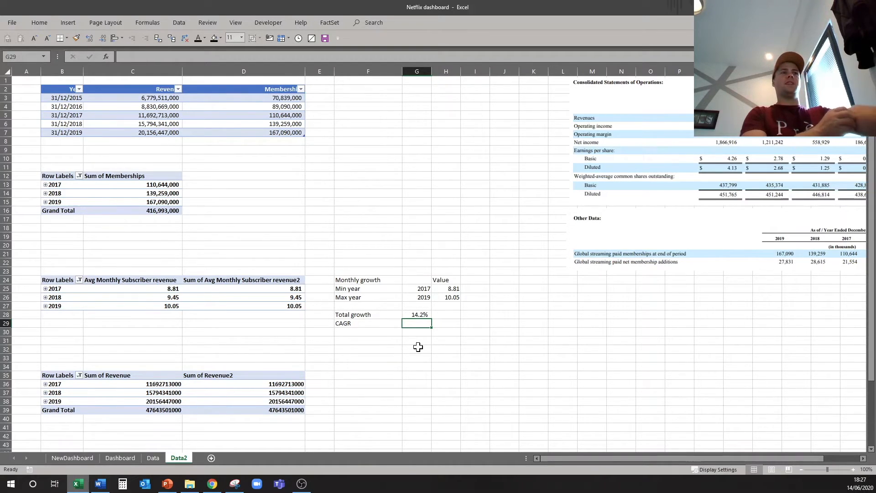
key("Up")
key("Down")
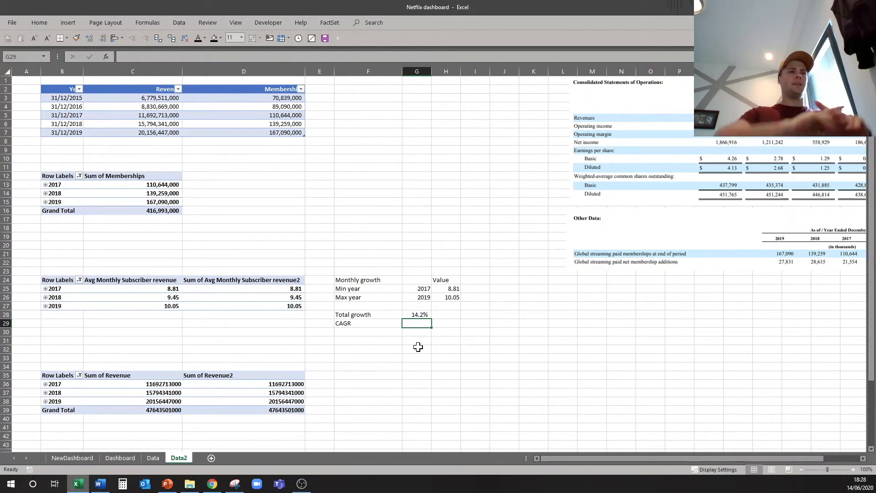
type("=")
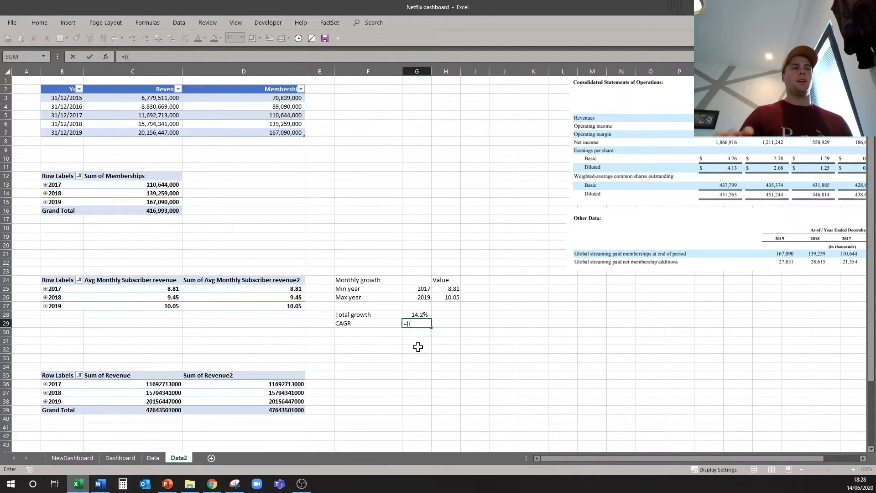
type("((")
left_click(446, 297)
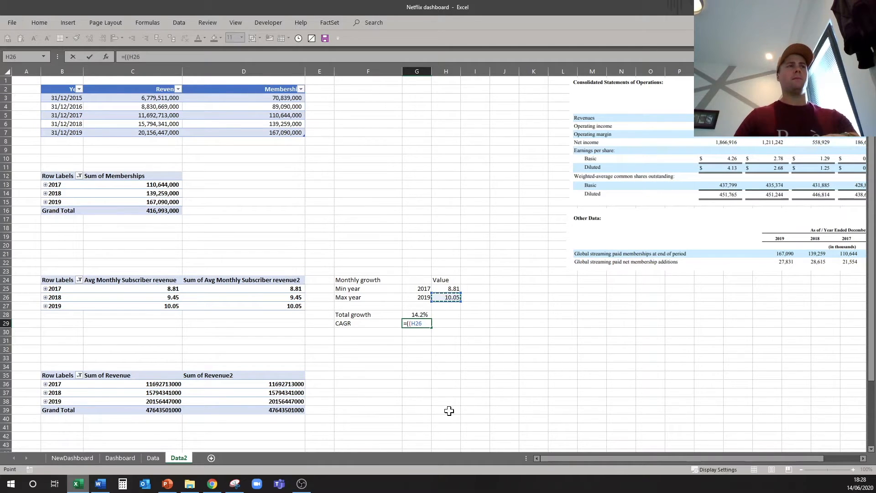
type("/")
left_click(450, 287)
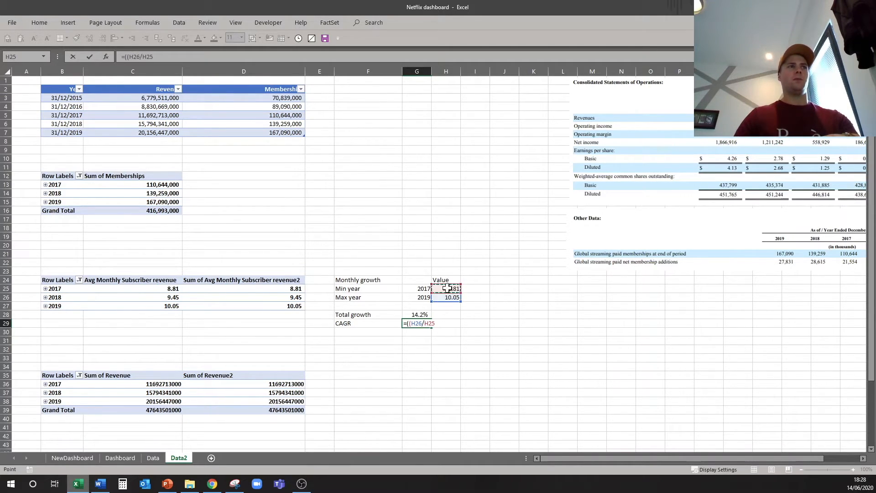
Raise the H26/H25 ratio to the power 1/(G26-G25), subtract 1, and complete the CAGR formula.
type(")^(1/")
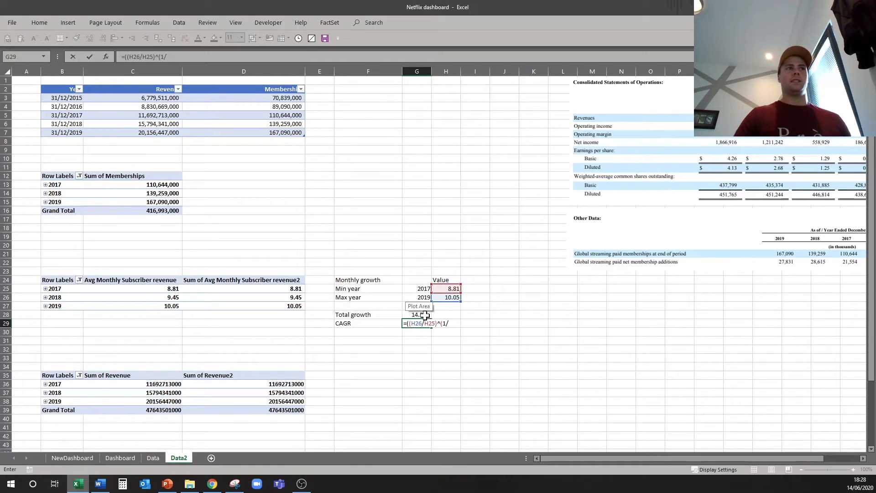
type("(")
left_click(415, 298)
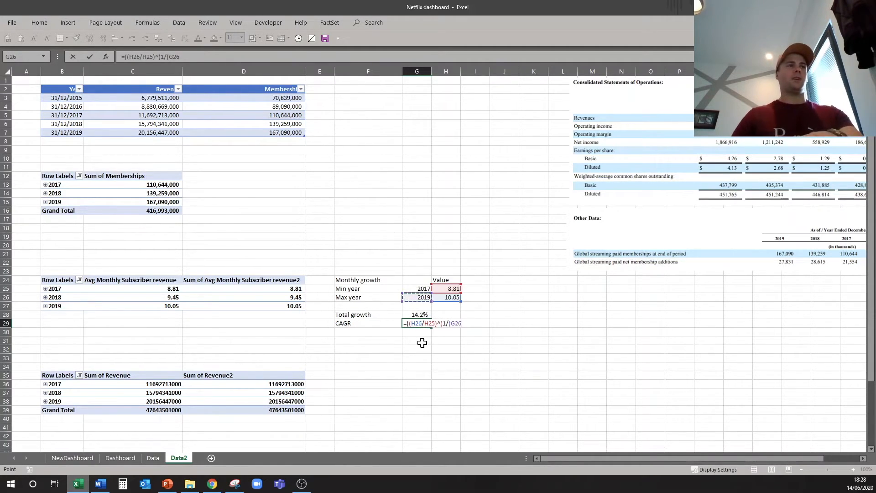
type("-")
left_click(416, 289)
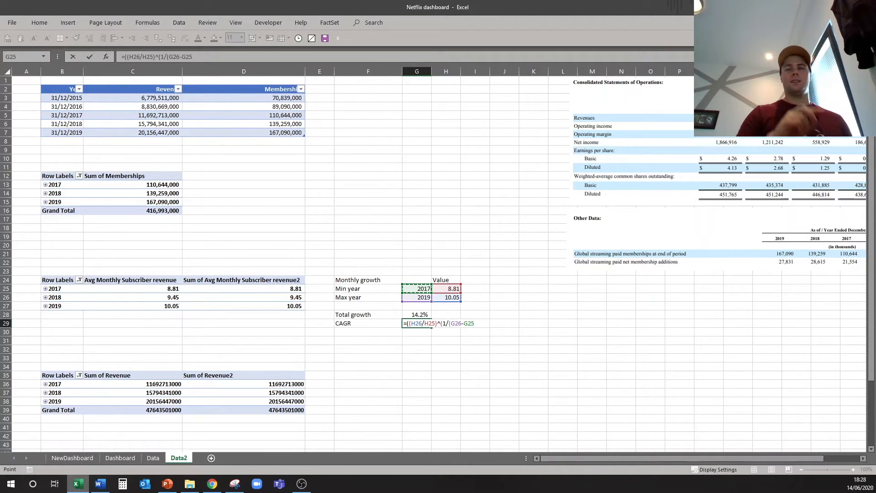
type("))-1")
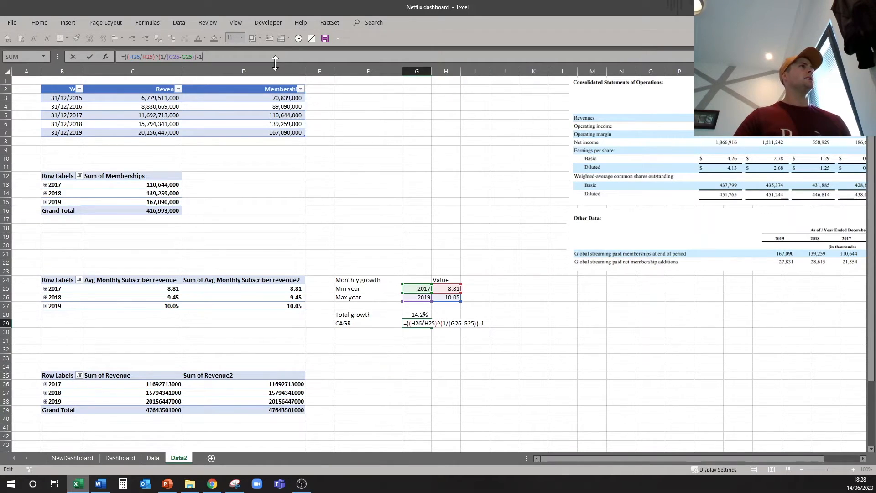
key("ctrl+Return")
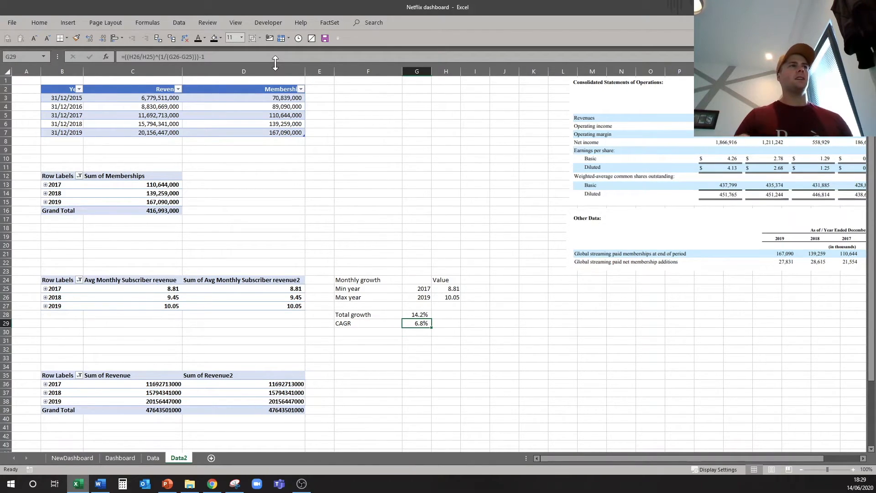
Review the Total growth and CAGR formulas, and set the Year timeline on the NewDashboard sheet to 2018–2019.
left_click(417, 314)
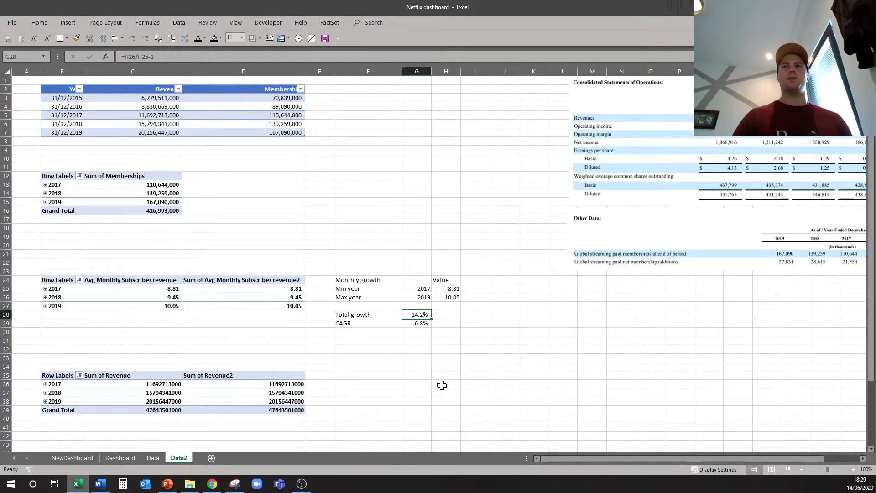
left_click(416, 324)
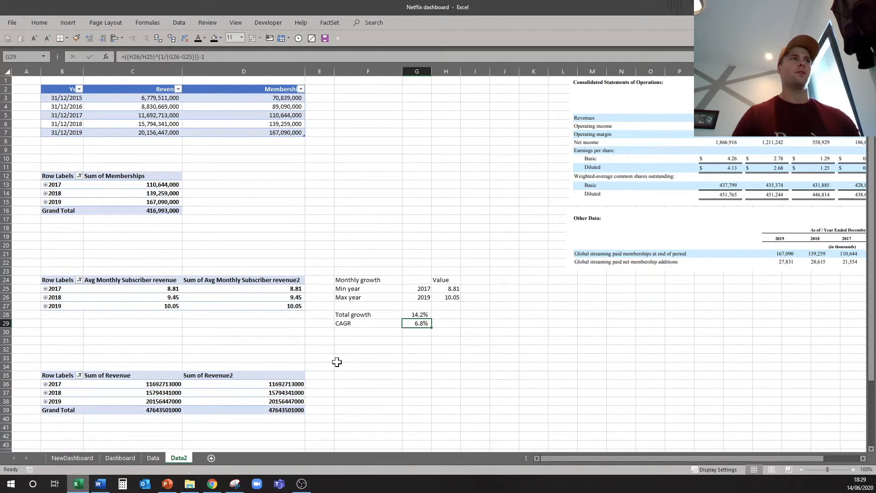
left_click(72, 457)
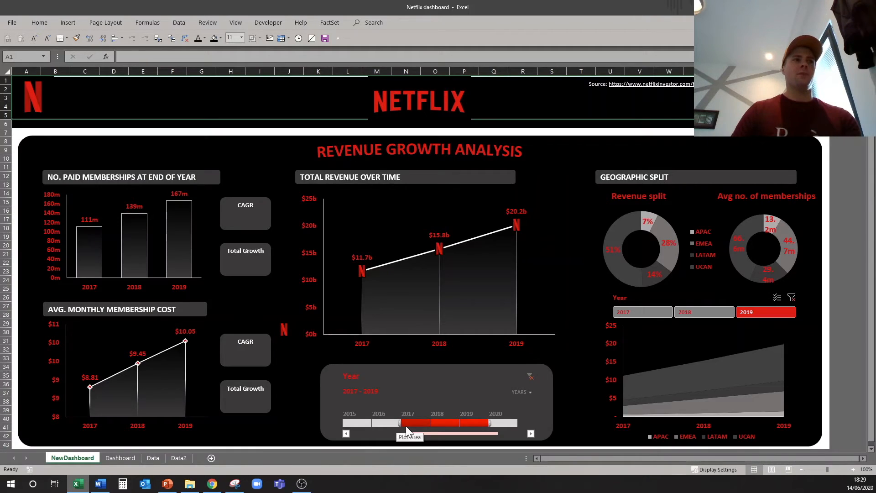
left_click_drag(400, 425, 428, 425)
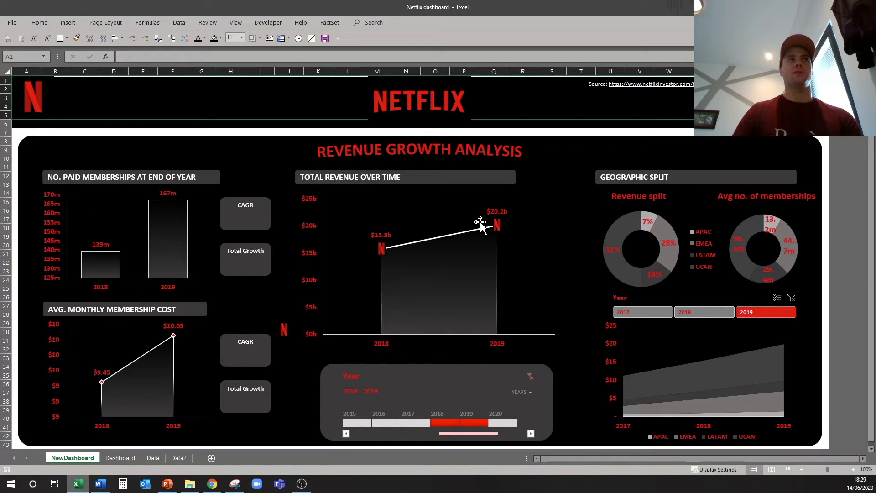
Copy the Monthly growth block F24:H29 on the Data2 sheet.
left_click(179, 458)
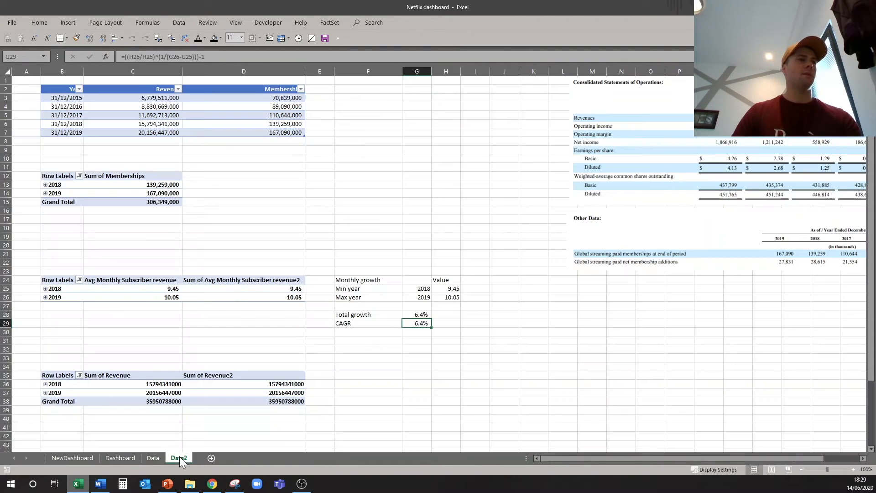
left_click(407, 316)
key("Down")
key("Down")
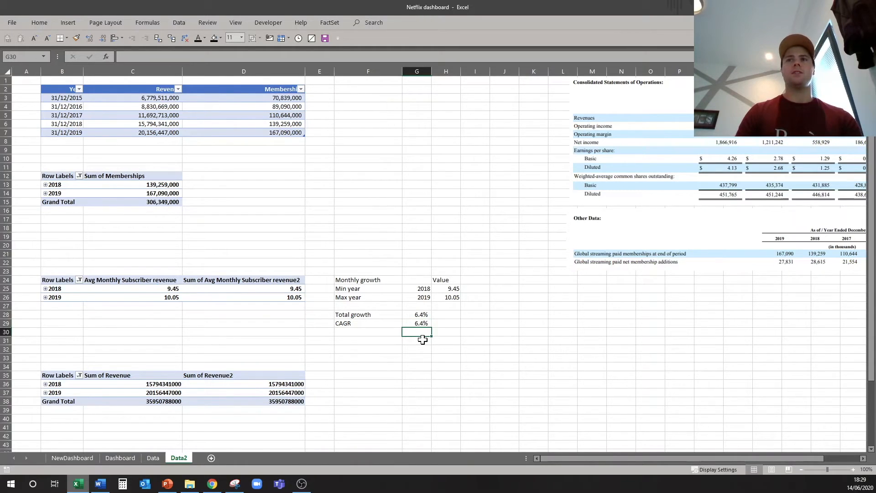
left_click_drag(360, 280, 456, 325)
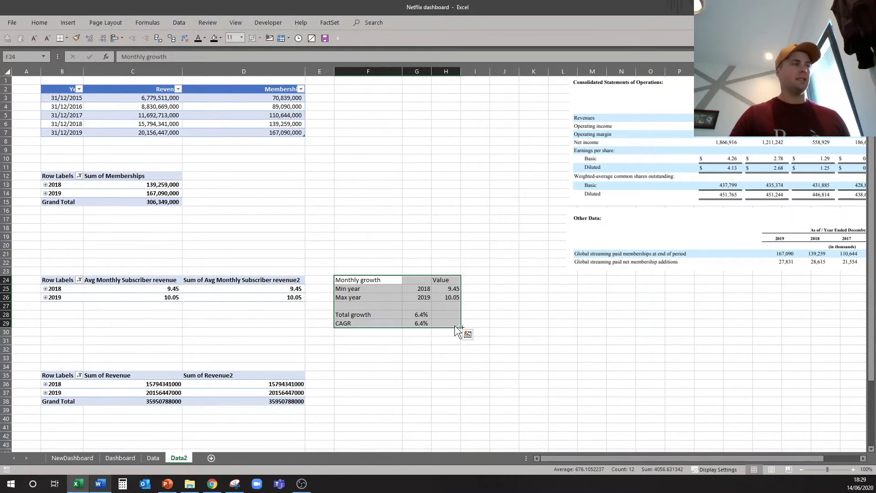
key("ctrl+c")
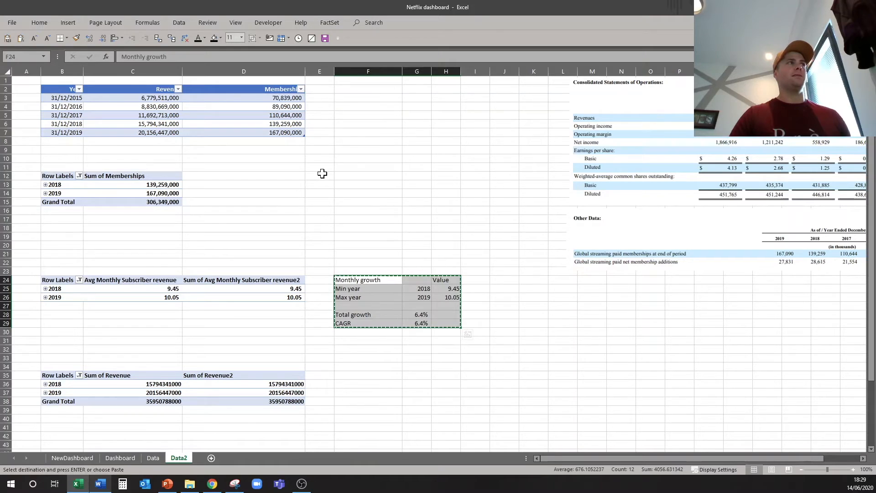
left_click(320, 175)
key("Up")
key("ctrl+v")
key("Down")
key("Escape")
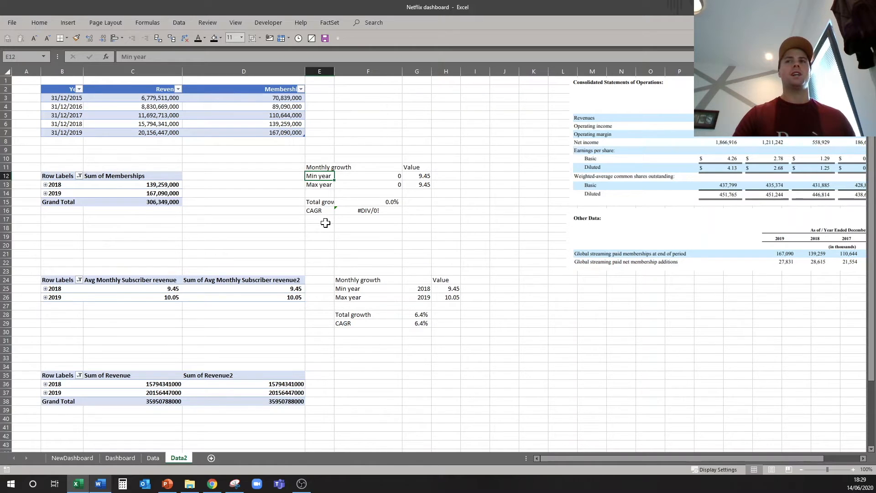
key("Right")
key("Down")
key("Up")
key("F2")
key("Escape")
key("ctrl+z")
Paste a copy of the Monthly growth block F24:H29 at F11, beside the memberships pivot table.
left_click(348, 280)
left_click_drag(399, 281, 452, 323)
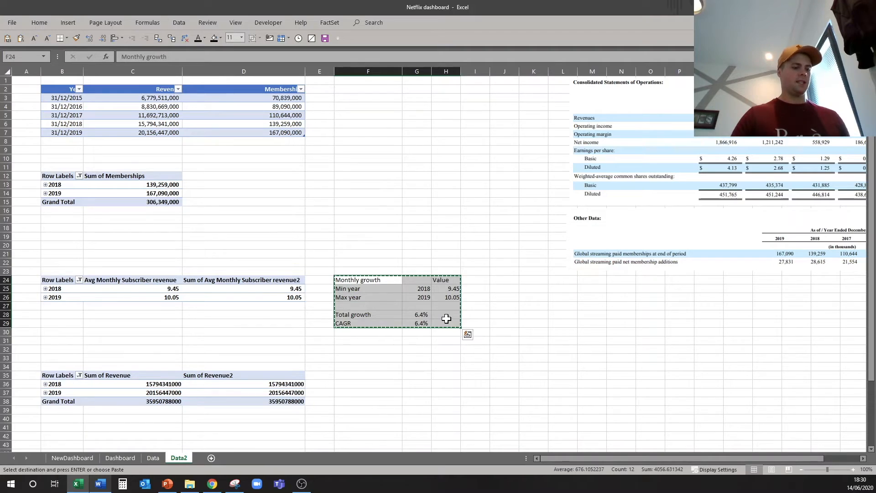
left_click(364, 177)
key("Up")
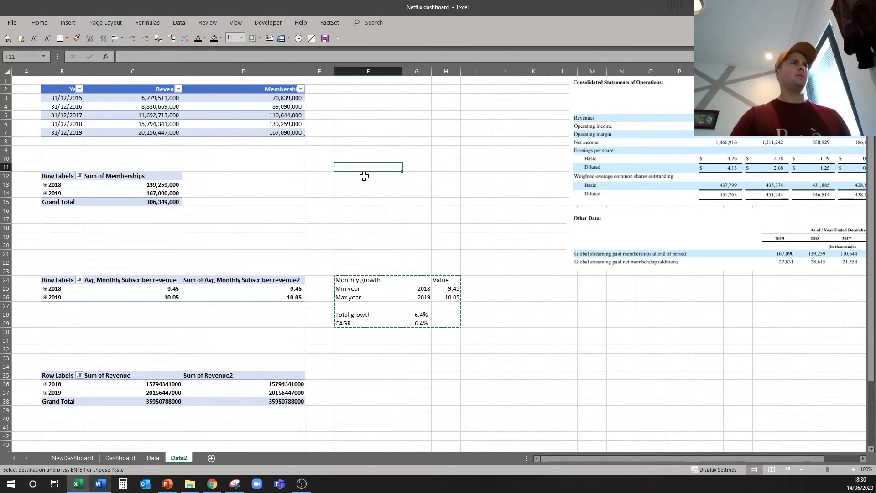
key("ctrl+v")
key("Down")
key("Up")
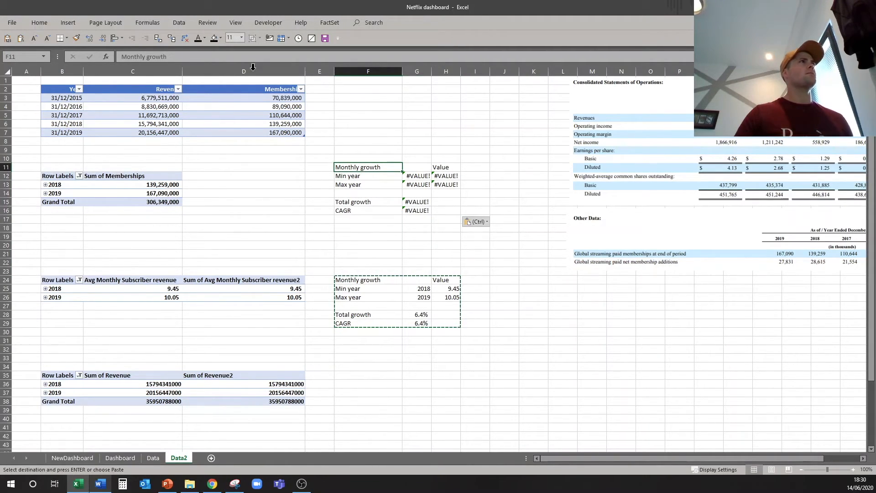
Retitle the pasted block's heading in F11 as Membership growth.
type("Mem")
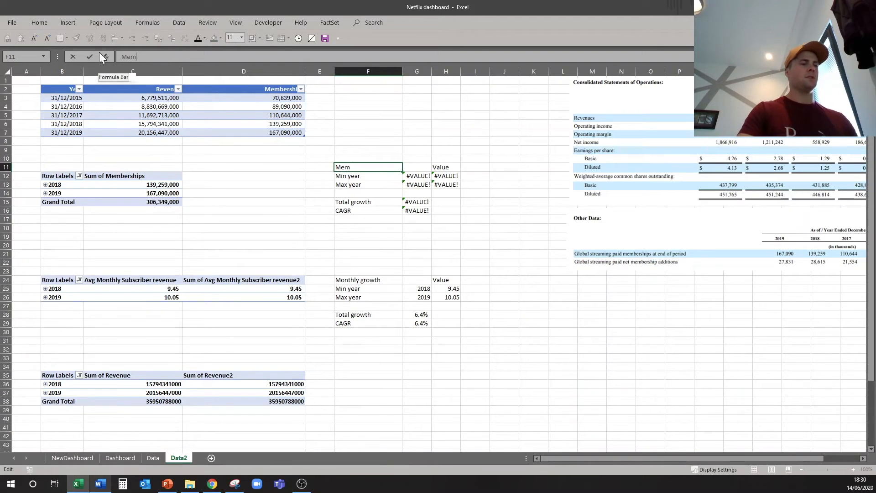
type("bership growth")
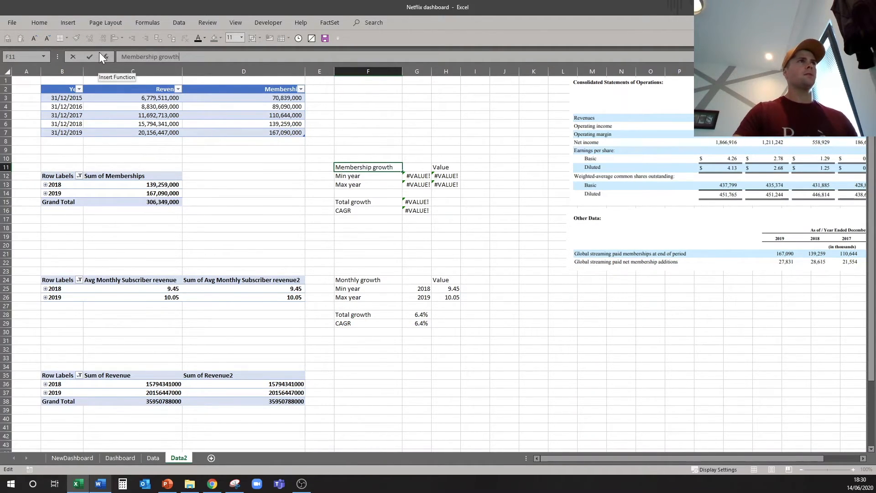
key("Return")
Point the Min year formula in G12 to the first pivot year with =NUMBERVALUE(B13).
key("Right")
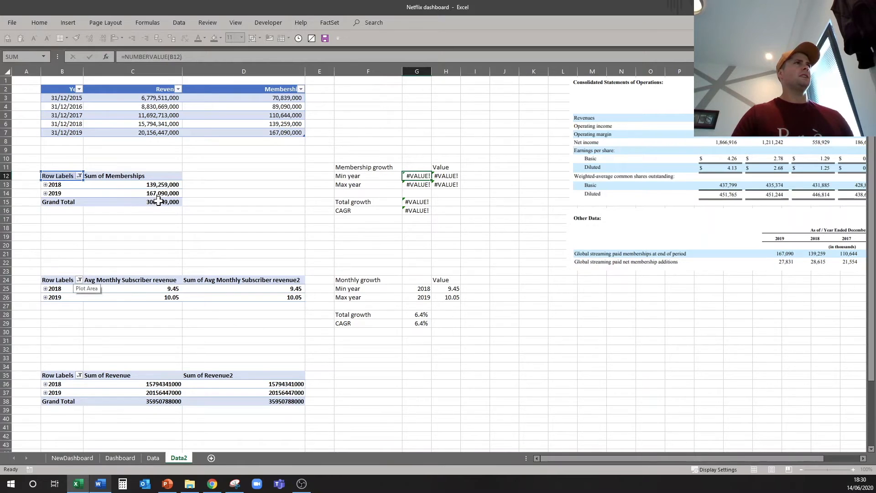
key("F2")
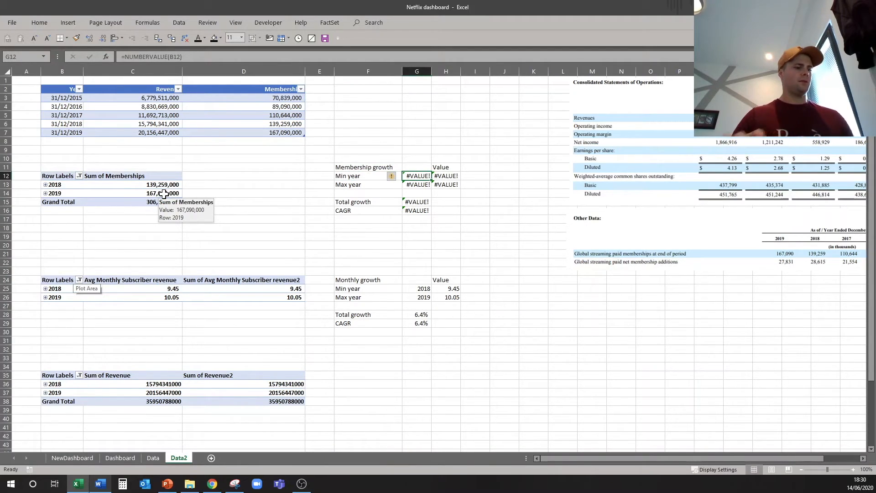
left_click(64, 185)
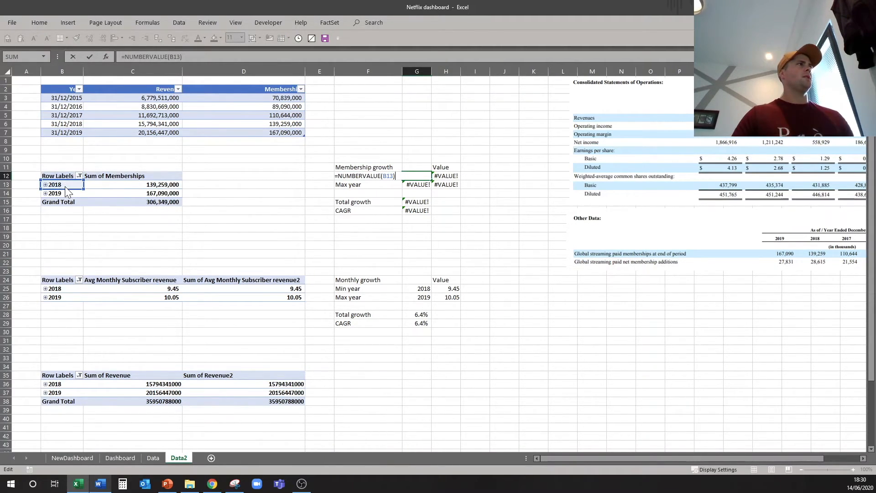
key("Return")
key("Up")
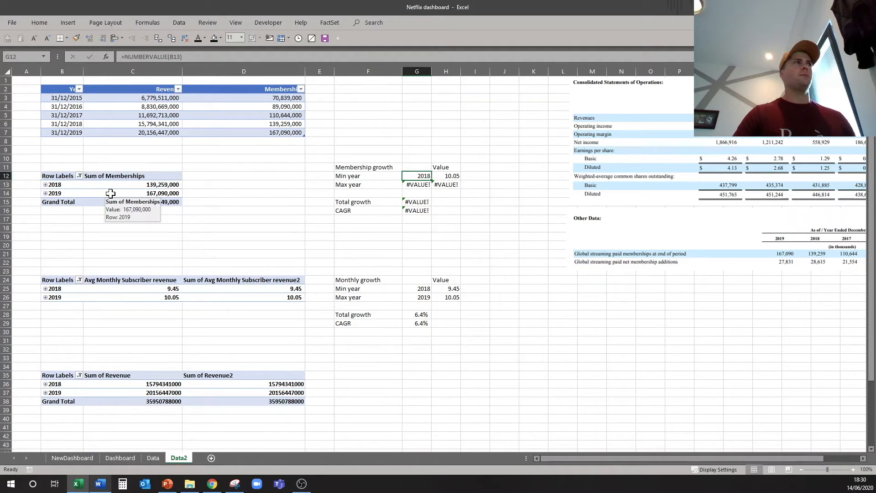
key("F2")
key("Return")
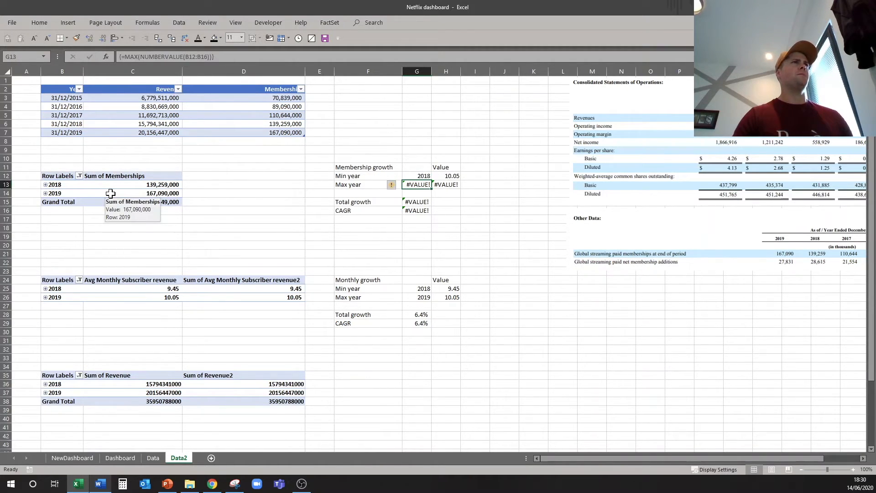
Shift the Max year range in G13 to B13:B17, entering =MAX(NUMBERVALUE(B13:B17)) as an array formula.
key("F2")
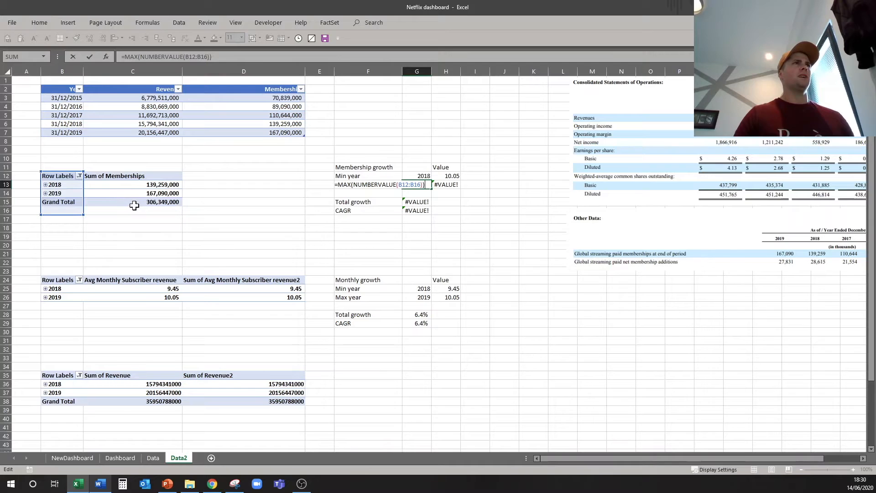
left_click_drag(59, 171, 57, 180)
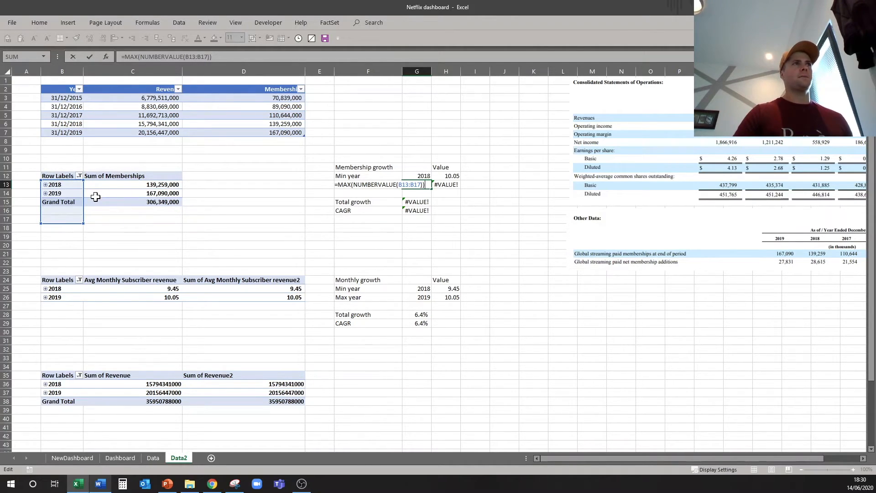
key("ctrl+shift+Return")
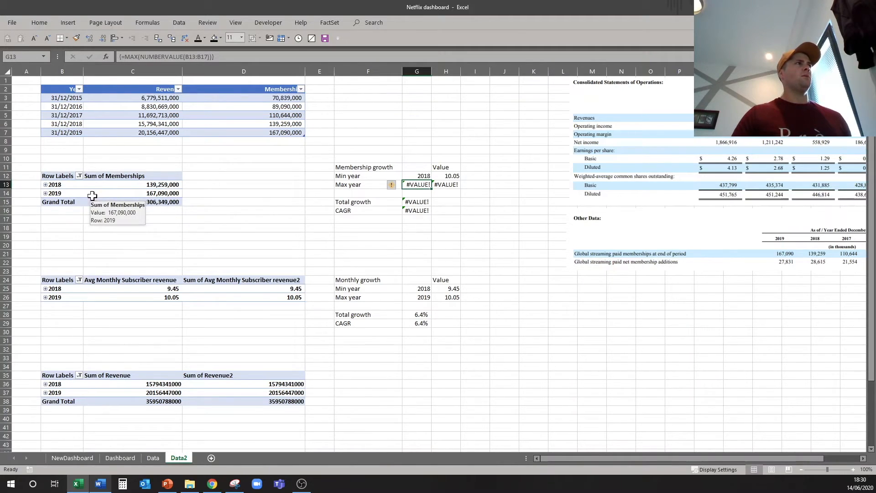
Remove the Grand Total row from the Sum of Memberships pivot table.
right_click(67, 204)
left_click(66, 204)
right_click(68, 204)
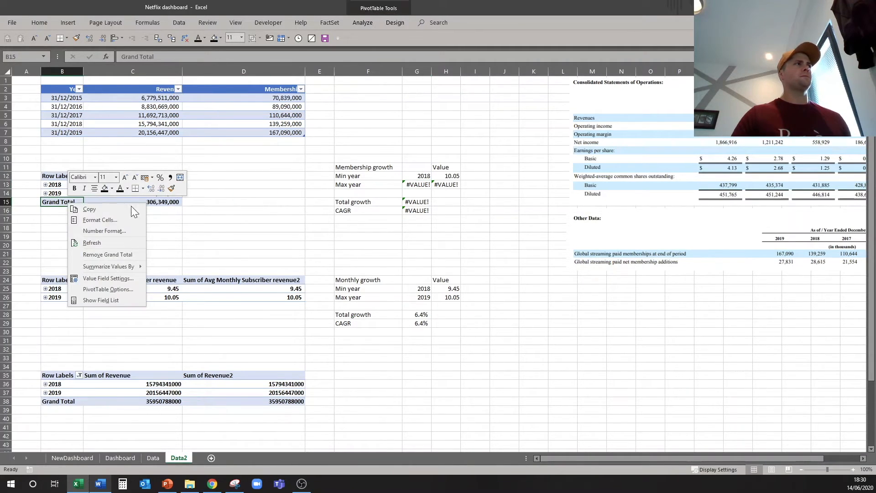
left_click(122, 255)
left_click(191, 229)
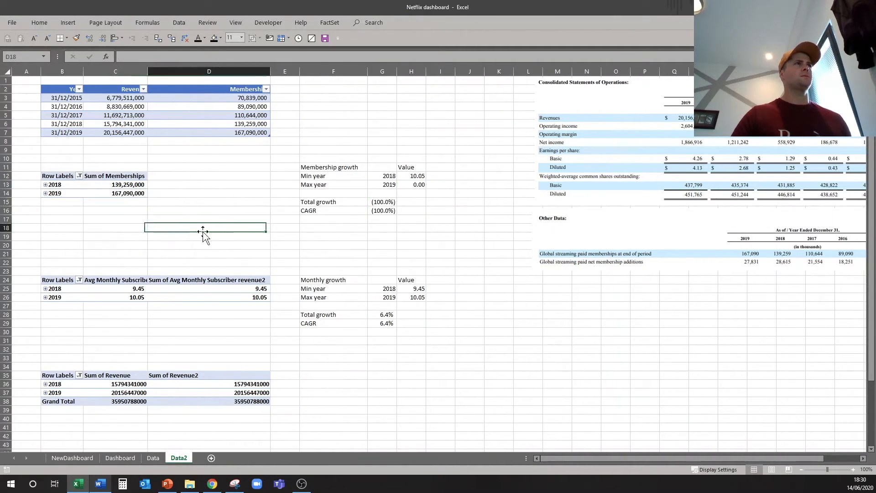
Repoint the Min year value formula in H12 to INDEX range $C$13:$C$17 and MATCH range B13:B17 as an array formula.
left_click(409, 177)
key("F2")
left_click_drag(136, 285, 132, 191)
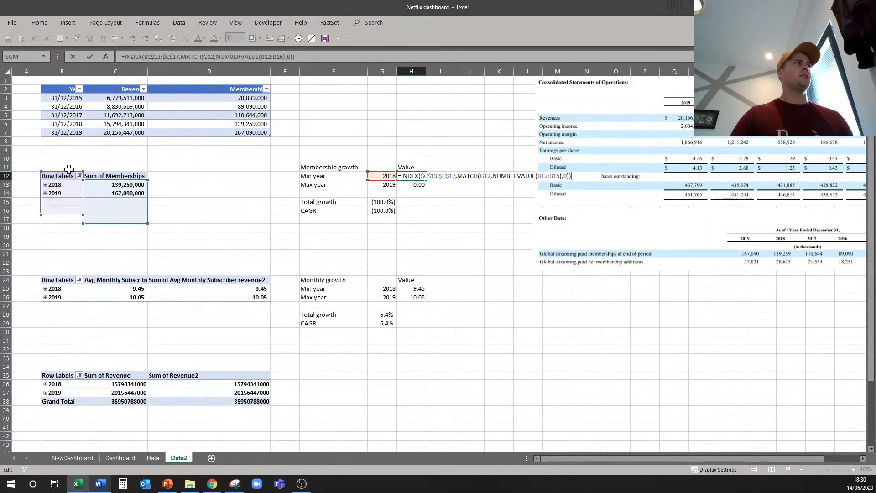
left_click_drag(68, 179, 73, 179)
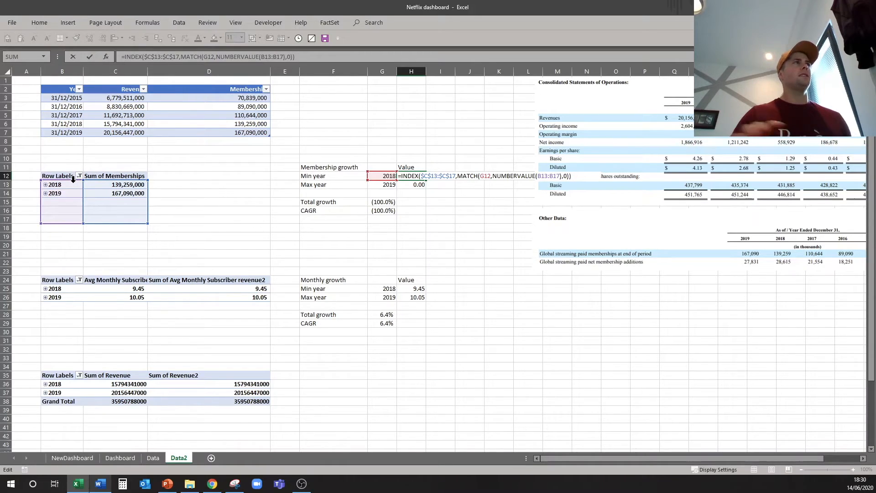
key("ctrl+shift+Return")
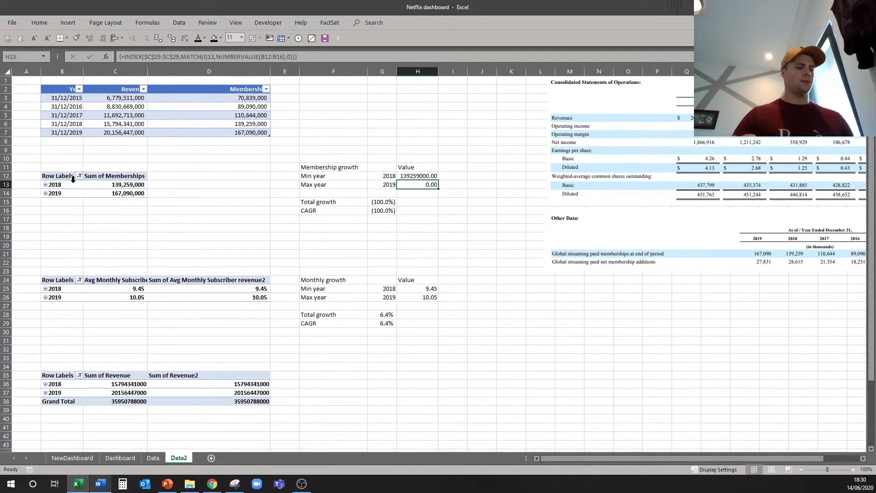
Repoint the Max year value array formula in H13 to INDEX range $C$13:$C$17 and MATCH range B13:B17.
key("F2")
left_click_drag(122, 284, 123, 187)
left_click_drag(71, 183, 68, 187)
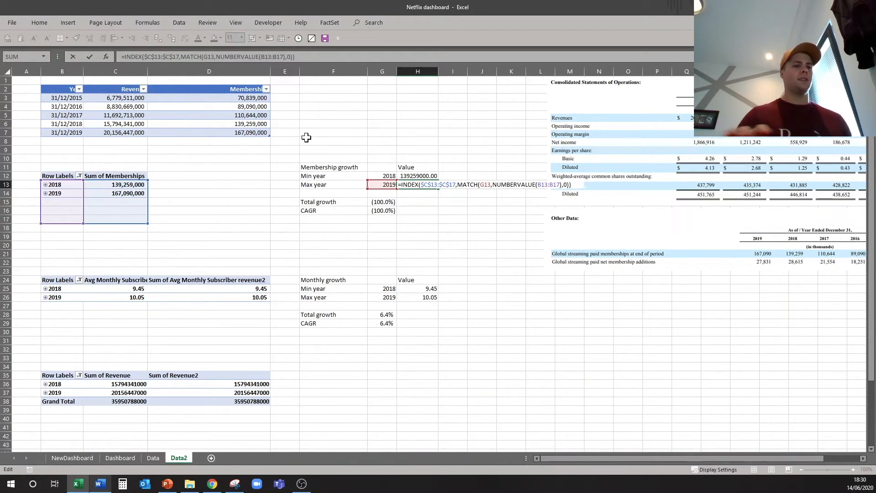
key("Return")
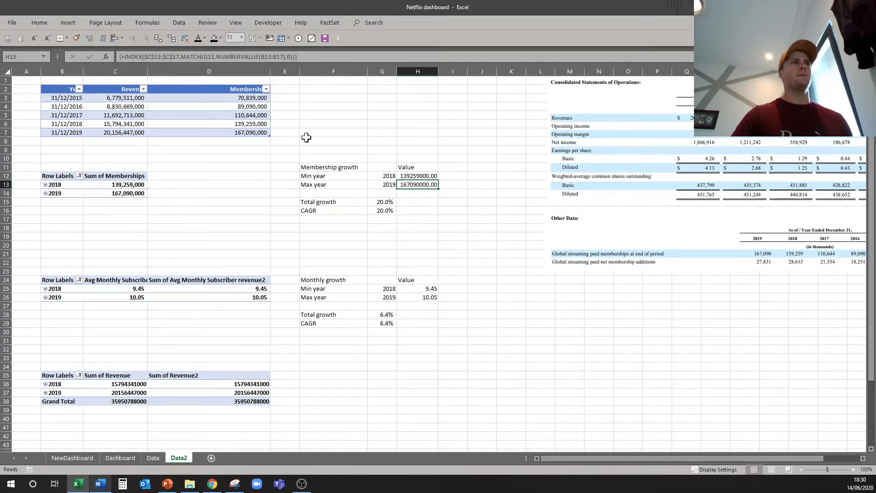
Review the membership Total growth and CAGR formulas, and set the Year timeline on NewDashboard to 2015–2019.
key("Left")
key("Down")
key("Down")
key("Up")
key("Down")
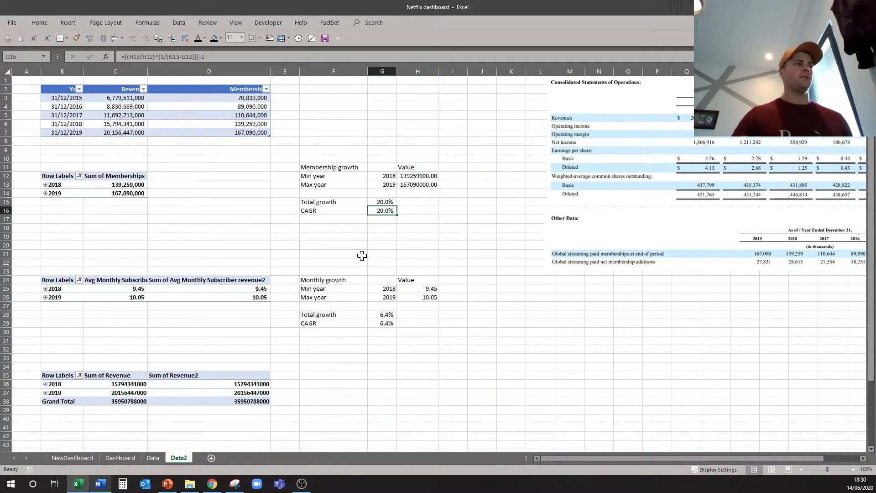
left_click(73, 457)
left_click_drag(429, 424, 327, 424)
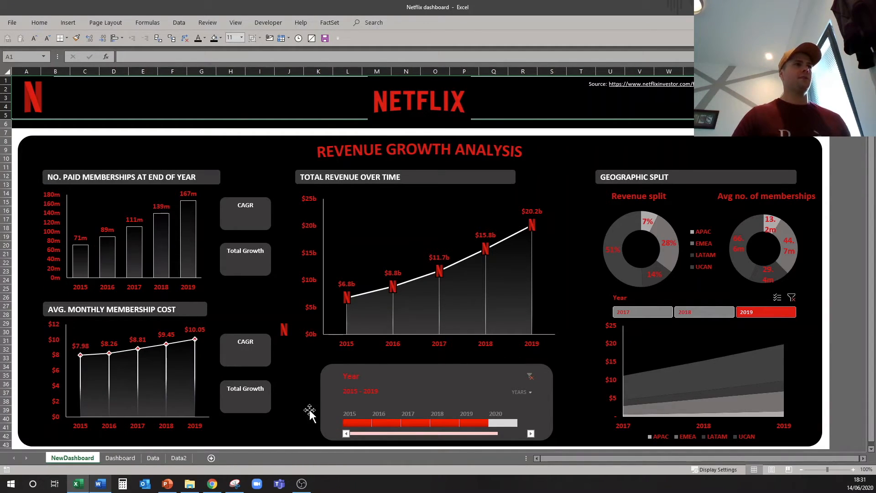
Format the membership values in H12:H13 on Data2 with thousands separators and no decimals, and review the growth cells.
left_click(179, 458)
left_click(400, 219)
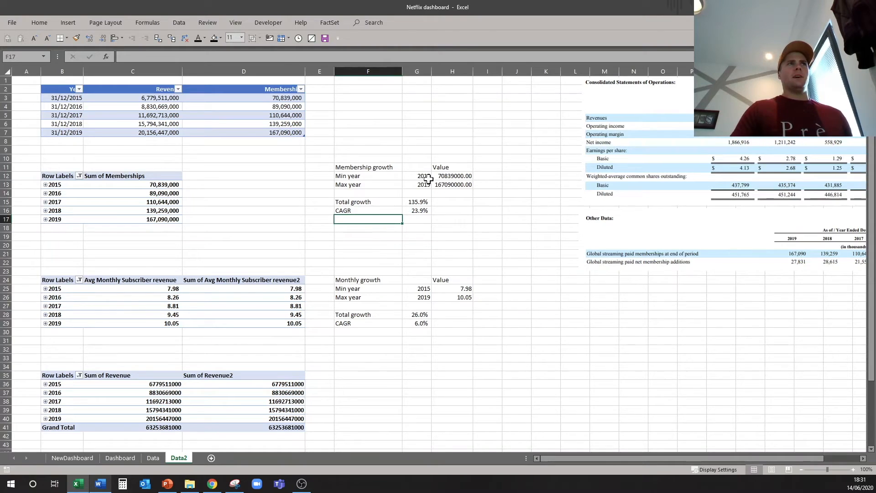
left_click_drag(447, 175, 450, 184)
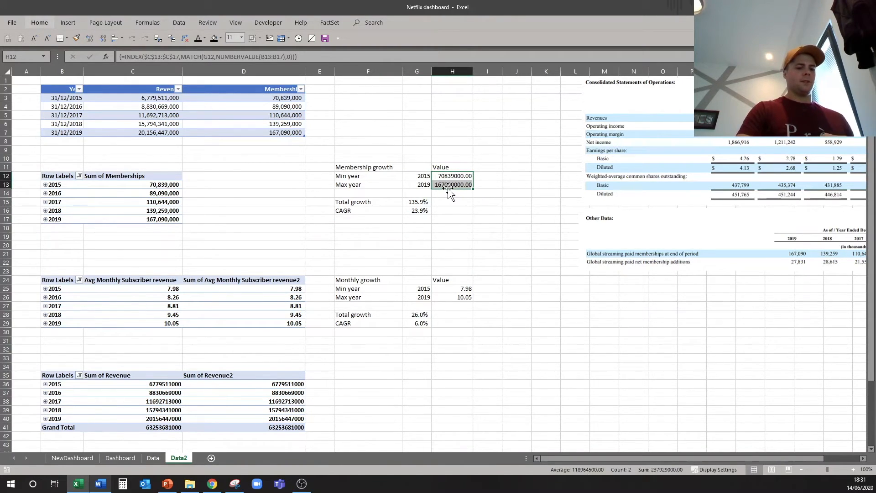
key("h")
key("l")
key("Escape")
key("Escape")
type("fm")
key("Escape")
key("alt+h")
key("k")
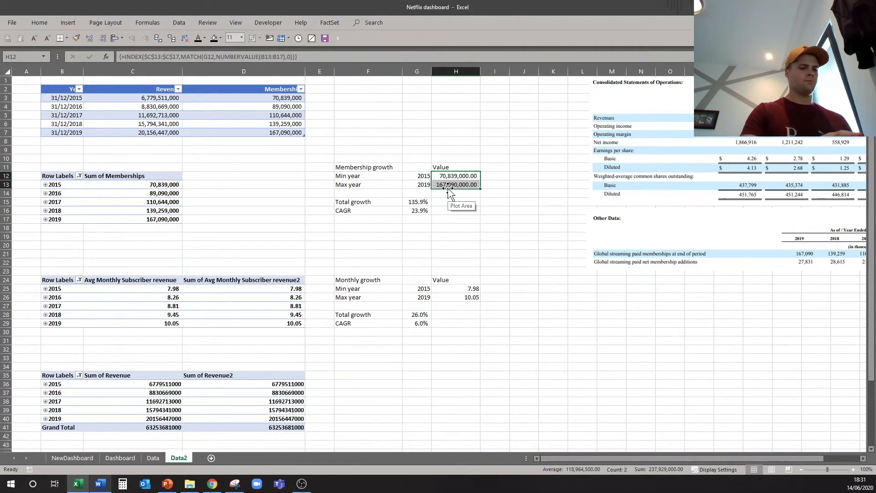
key("alt+8")
key("alt+8")
left_click_drag(450, 245, 447, 236)
left_click(418, 203)
left_click(419, 314)
left_click(419, 324)
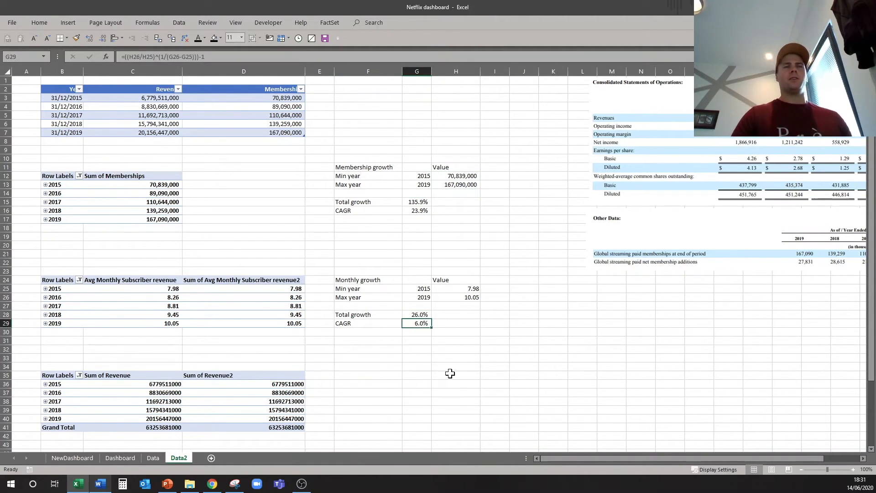
Add a text box with no fill and no outline under the CAGR heading of the paid memberships card on NewDashboard.
left_click(73, 458)
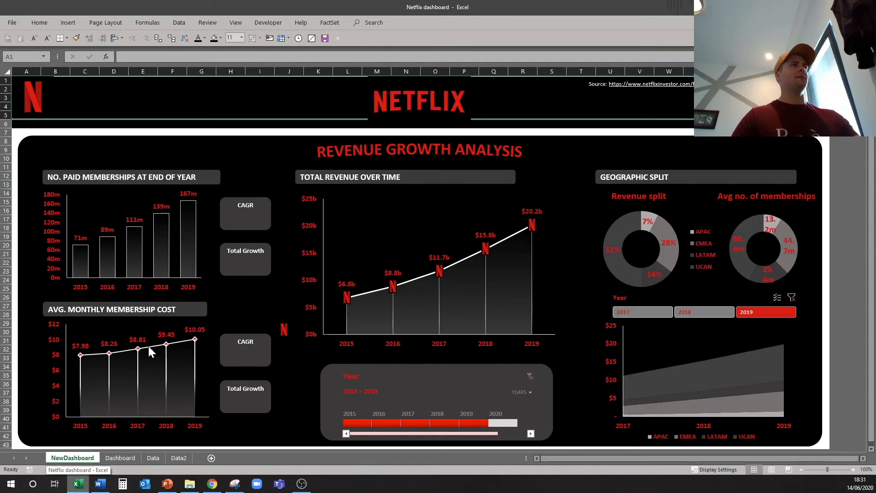
left_click(68, 23)
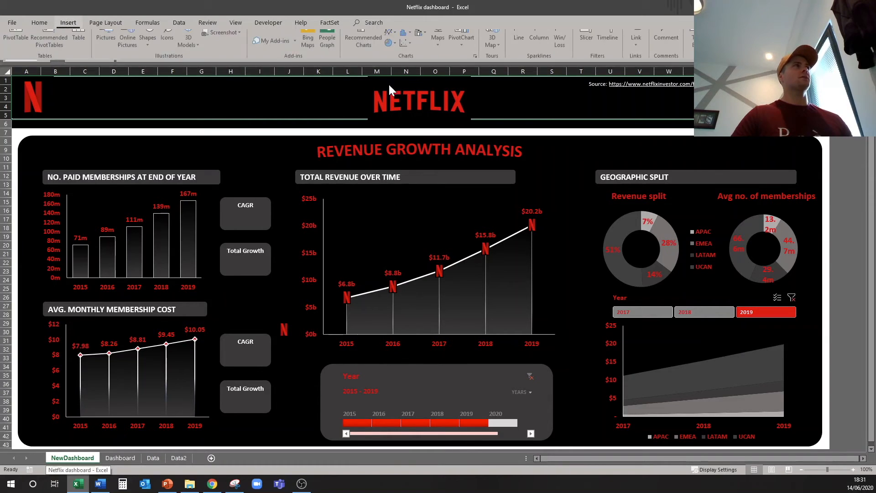
left_click(699, 46)
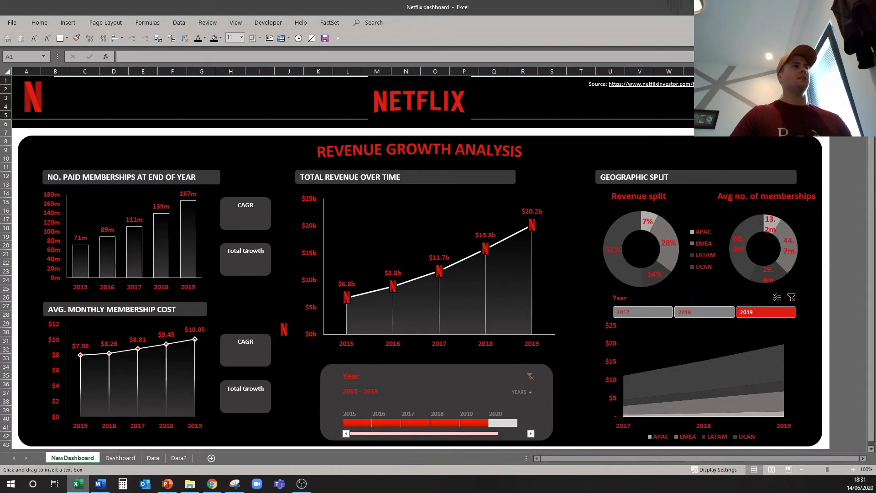
left_click_drag(224, 210, 267, 229)
right_click(257, 214)
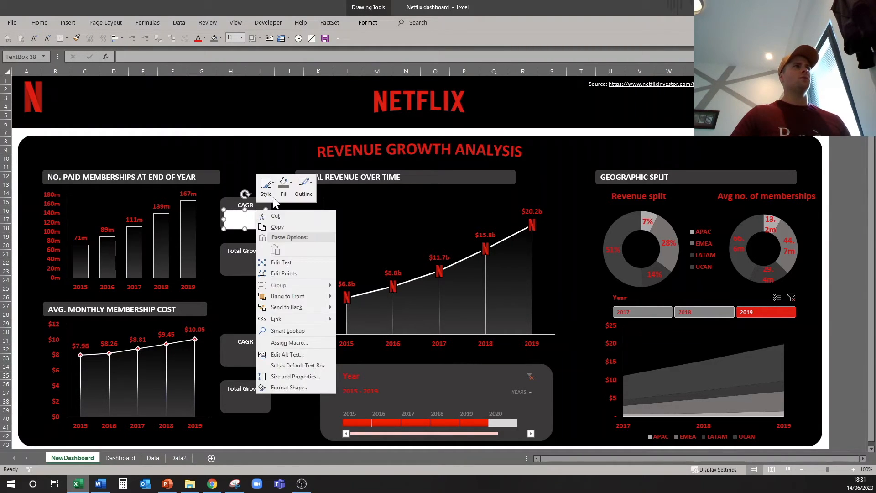
left_click(284, 185)
left_click(300, 305)
left_click(307, 194)
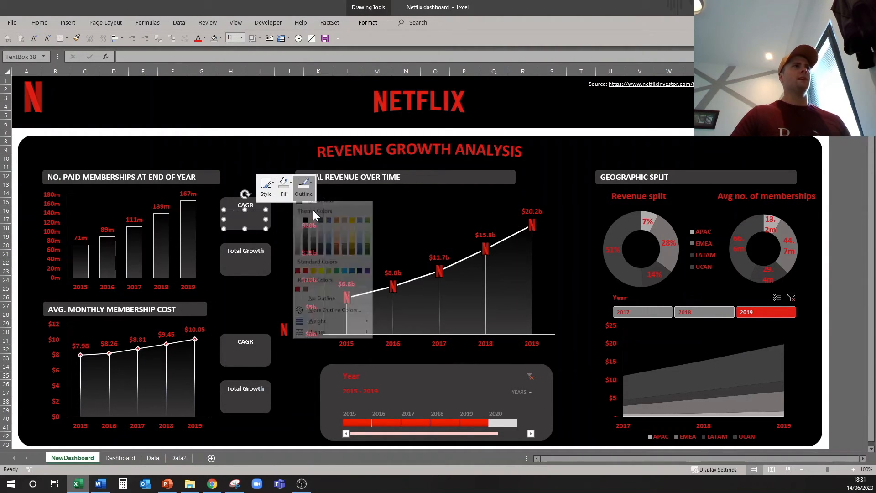
left_click(321, 305)
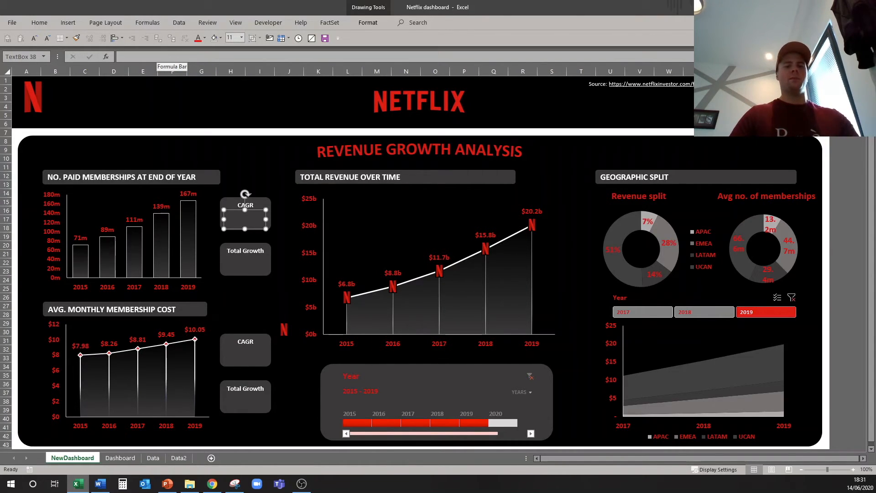
Link the new text box to the membership CAGR in cell G16 of Data2 with the formula =Data2!G16.
left_click(171, 57)
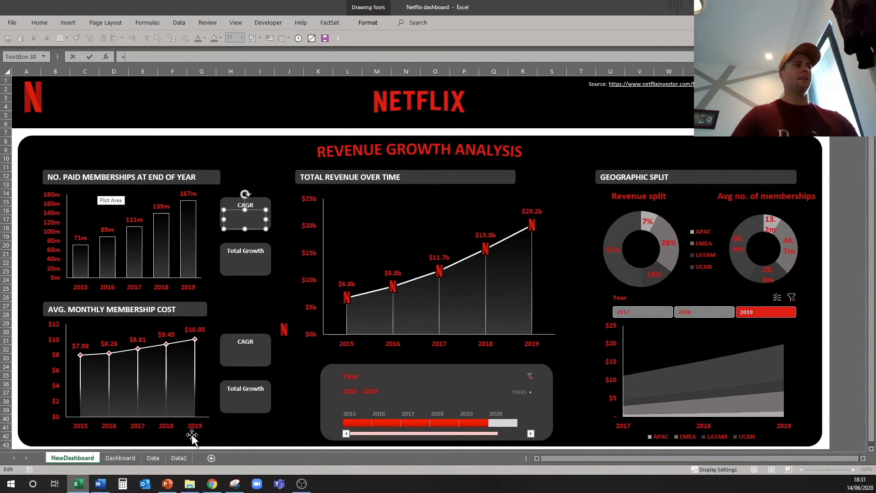
left_click(179, 458)
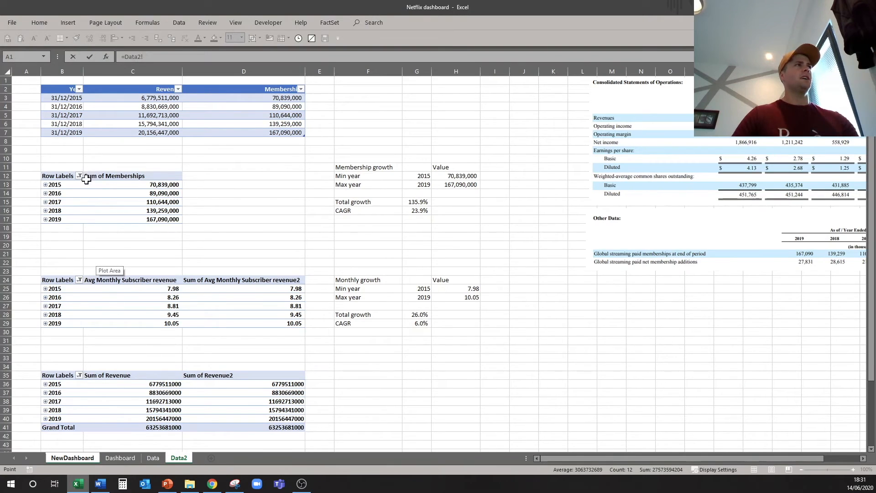
left_click(417, 211)
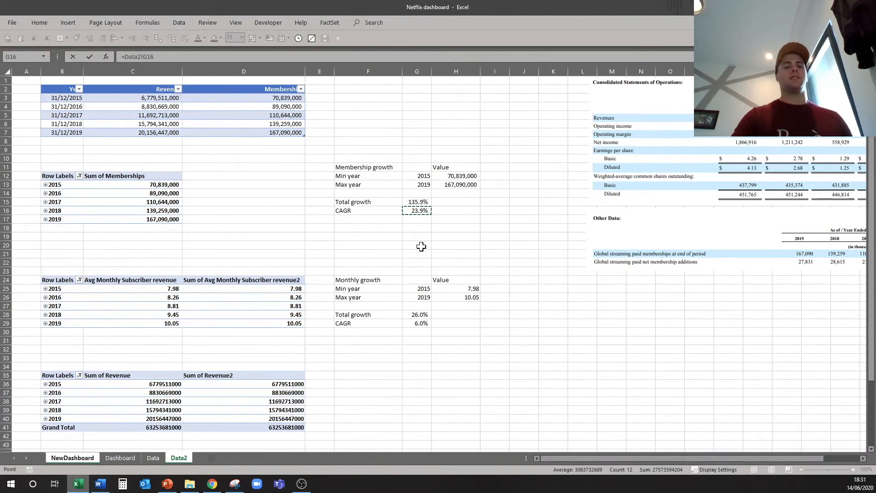
key("Return")
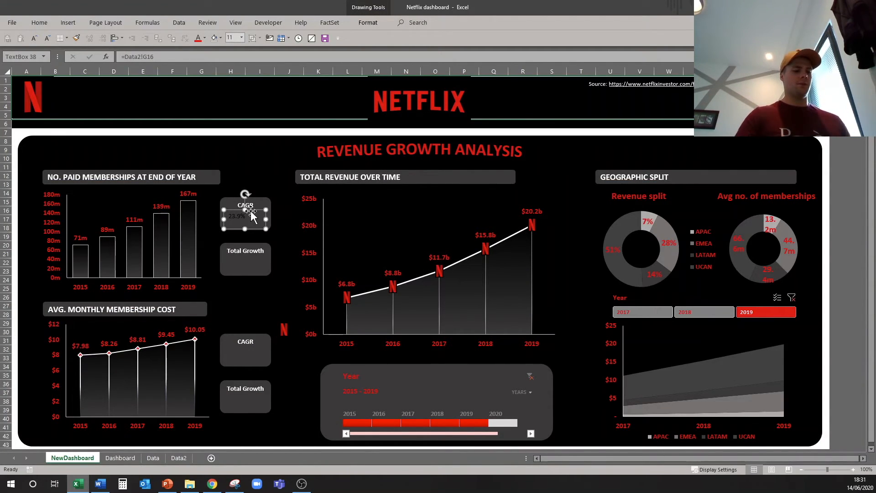
Format the linked CAGR text as centred, red and 20 pt.
key("alt")
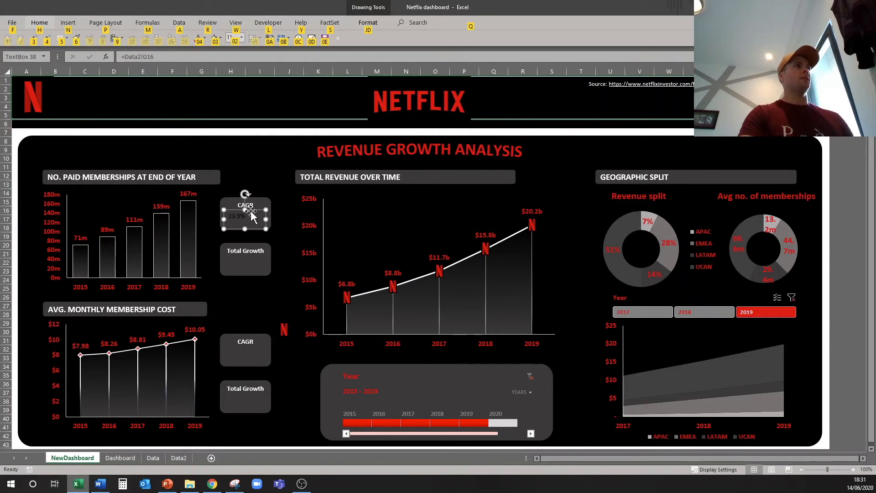
key("h")
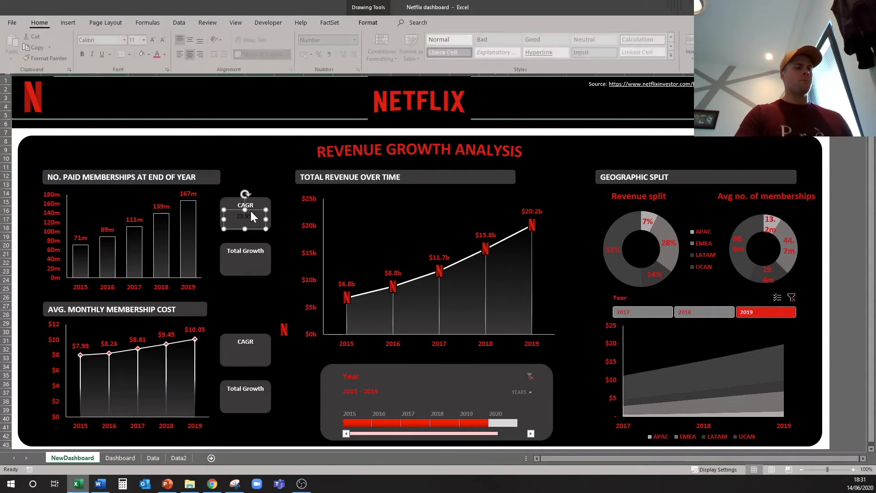
left_click(198, 39)
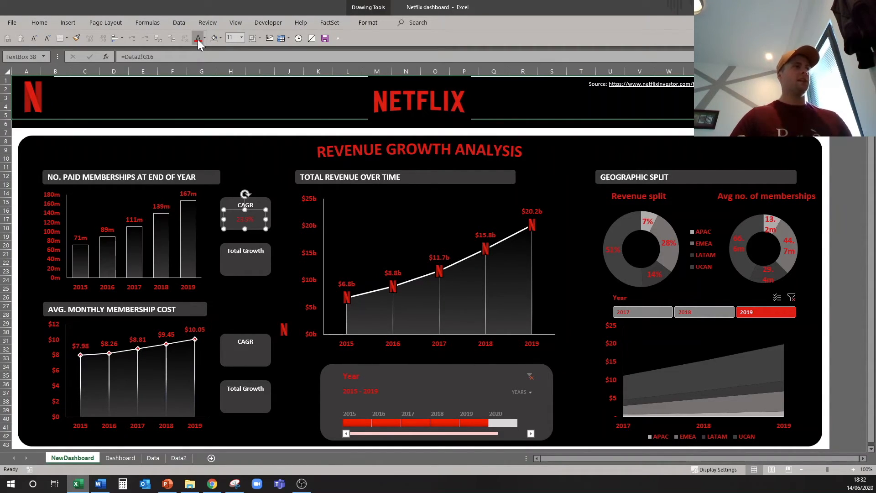
key("alt+3")
key("alt+3")
key("alt+3")
key("alt+3")
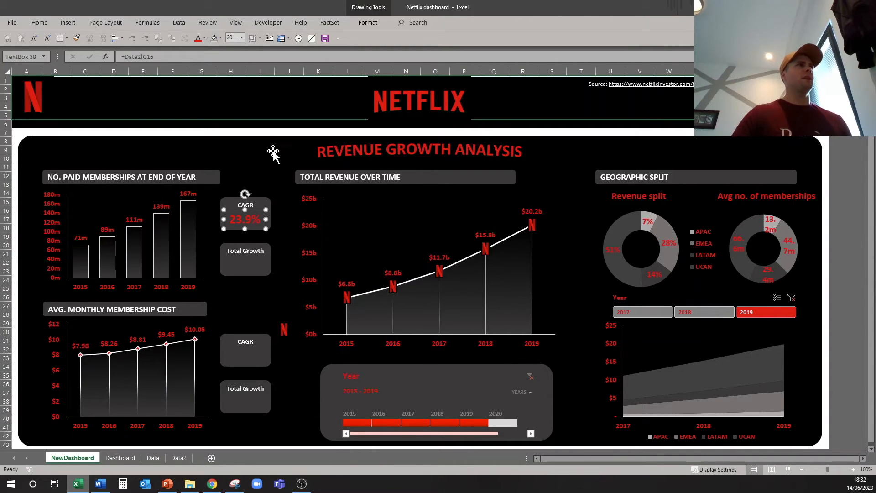
Align the linked text box to the centre of the membership CAGR card, and set the Year timeline to 2018–2019.
left_click(273, 212)
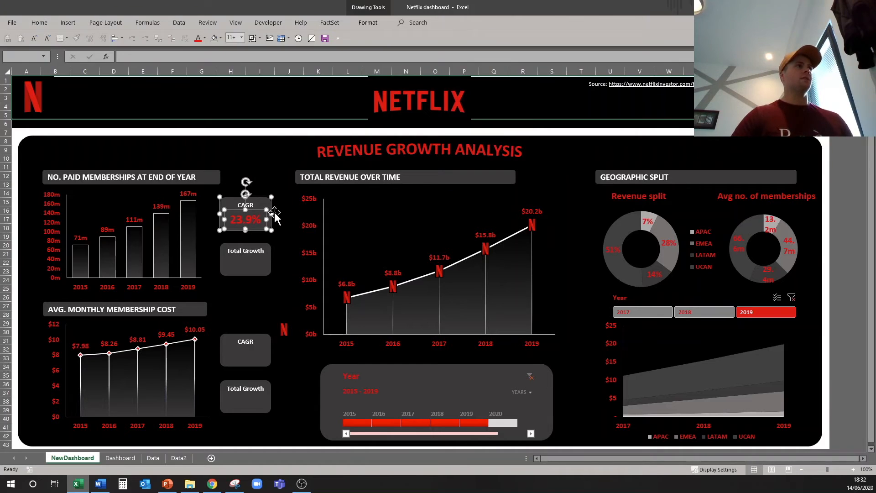
left_click(262, 109)
left_click(262, 216)
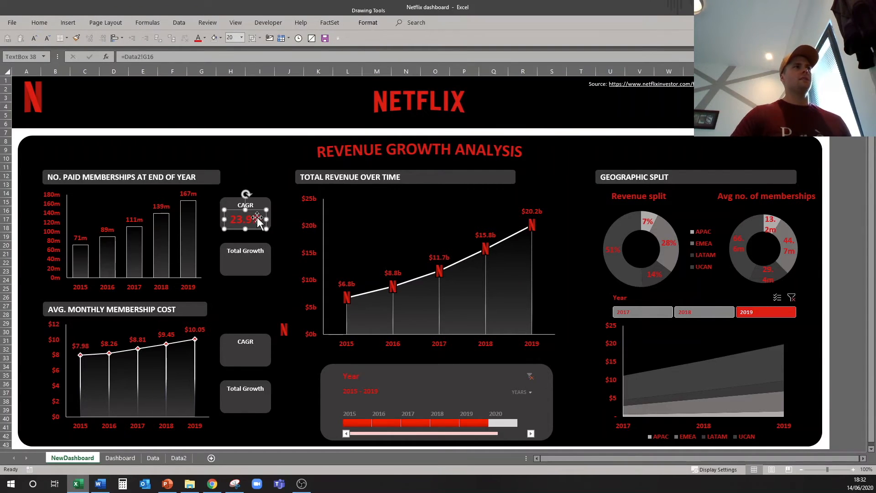
key("Escape")
left_click_drag(340, 422, 431, 424)
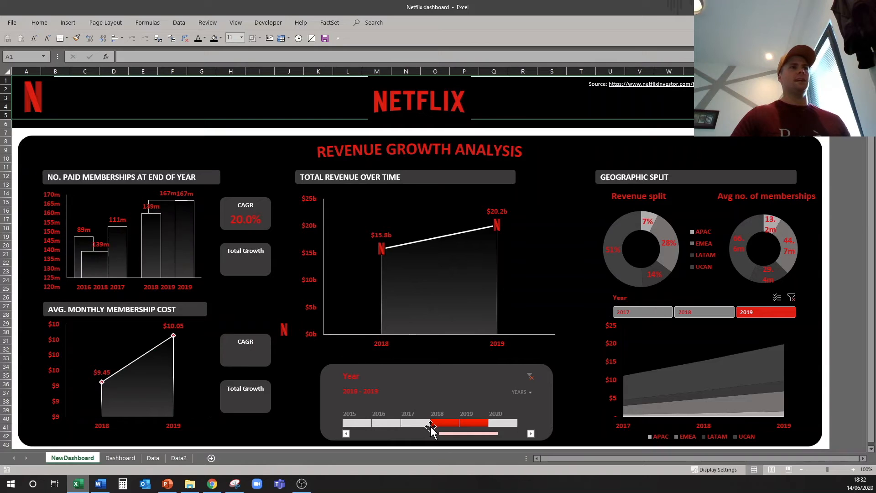